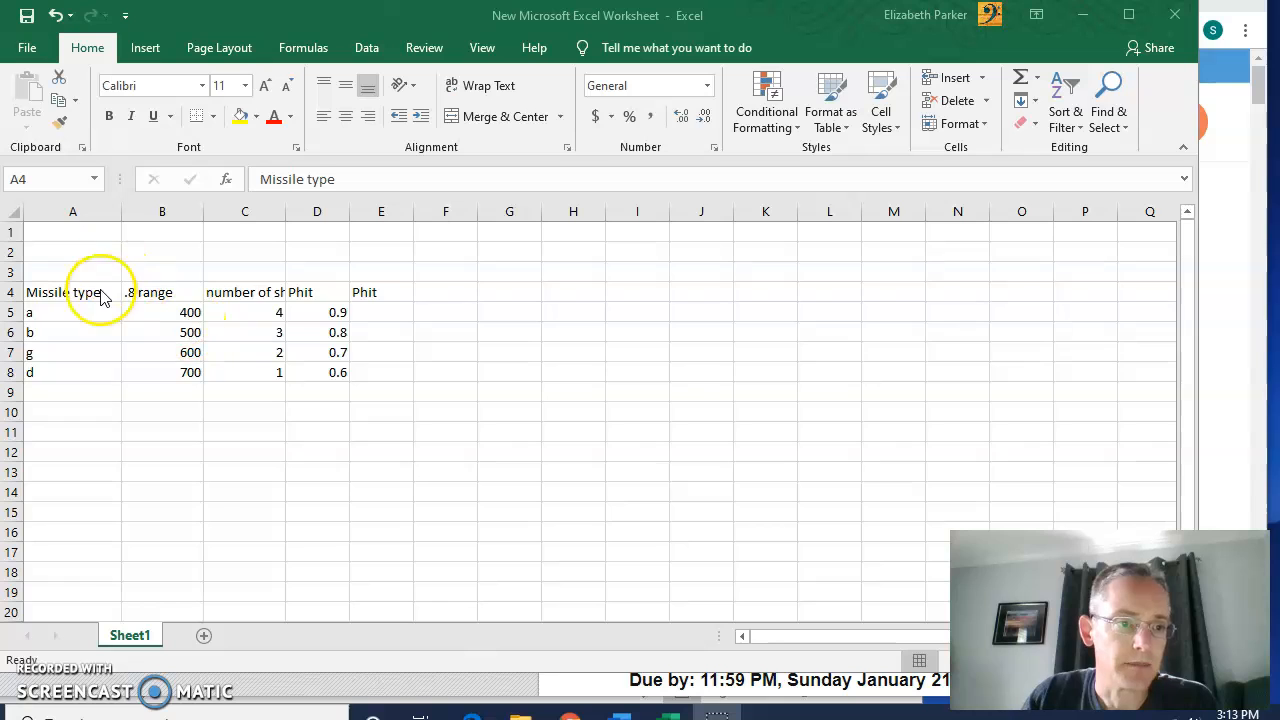
Step: Widen column C, which holds the number of shots, and the adjacent column D
left_click(152, 293)
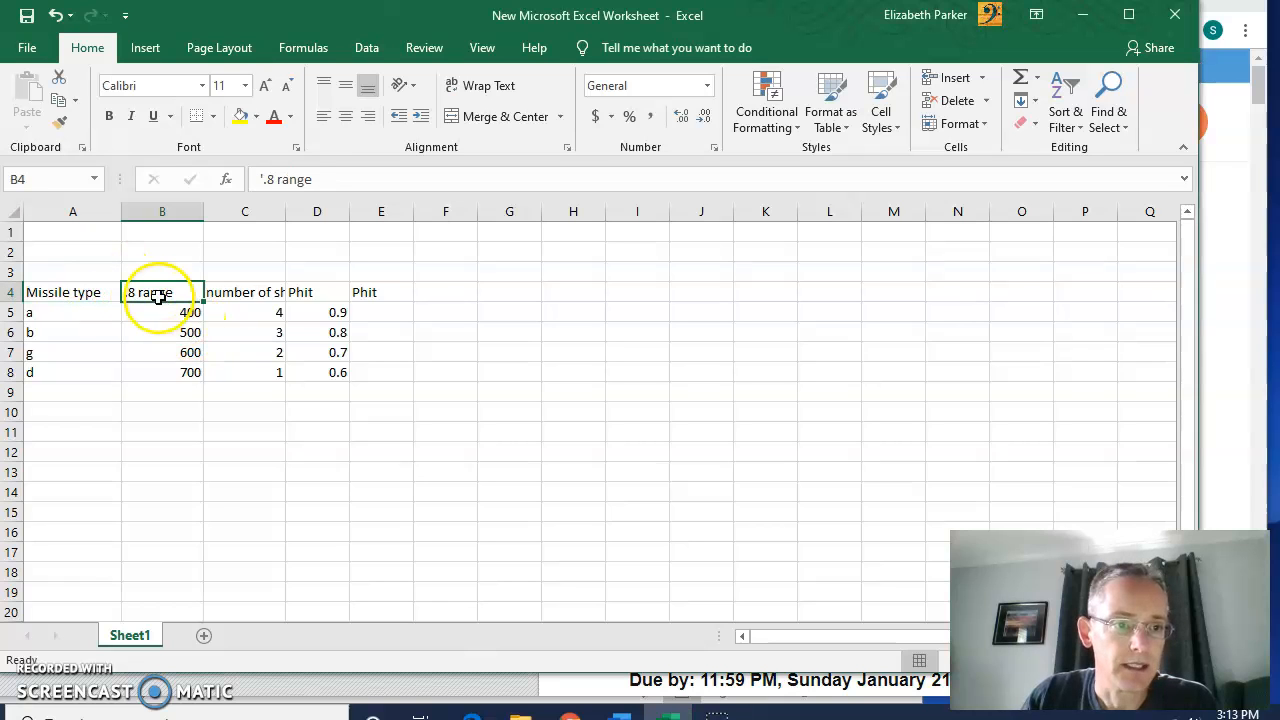
left_click_drag(162, 312, 182, 373)
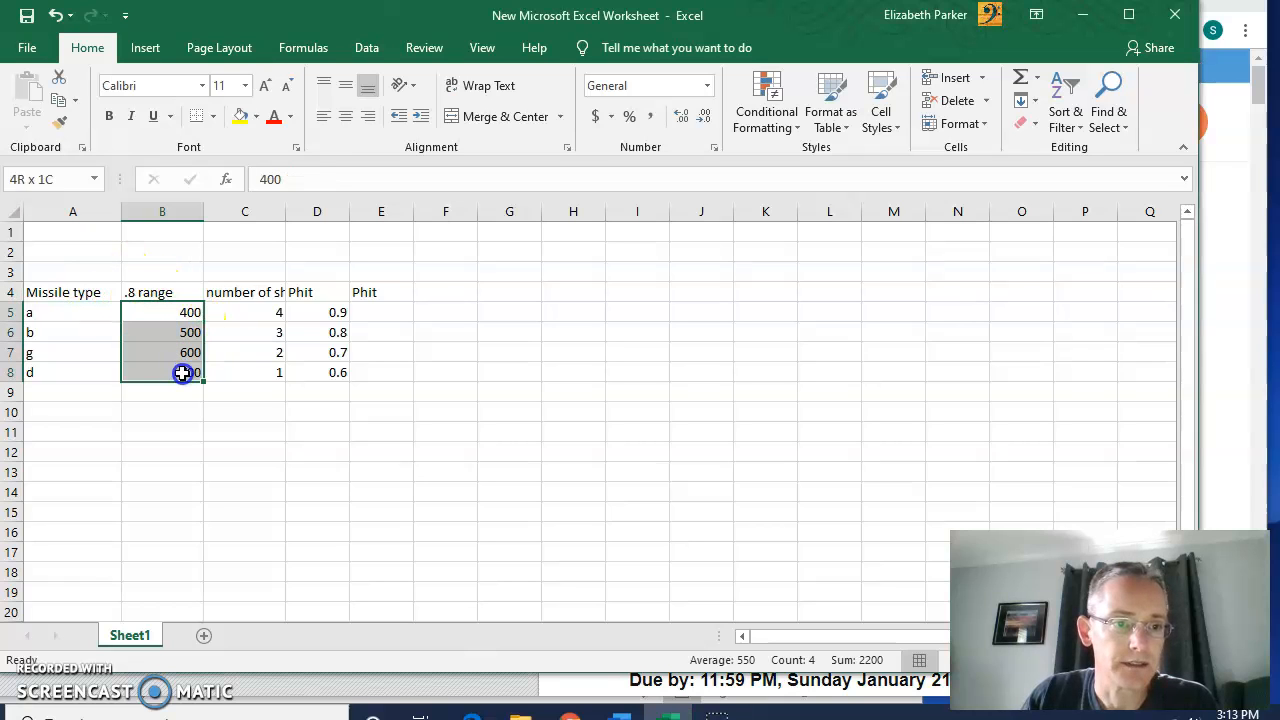
left_click(224, 293)
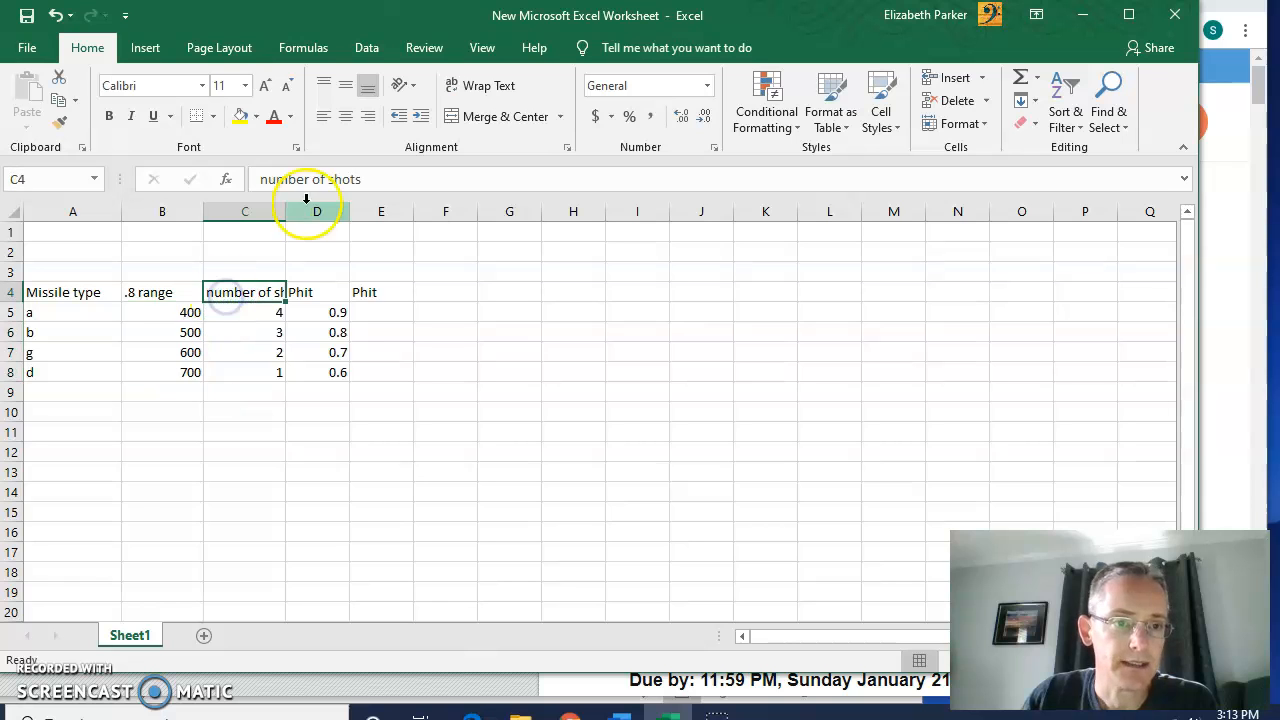
left_click_drag(286, 211, 305, 219)
left_click_drag(300, 291, 377, 211)
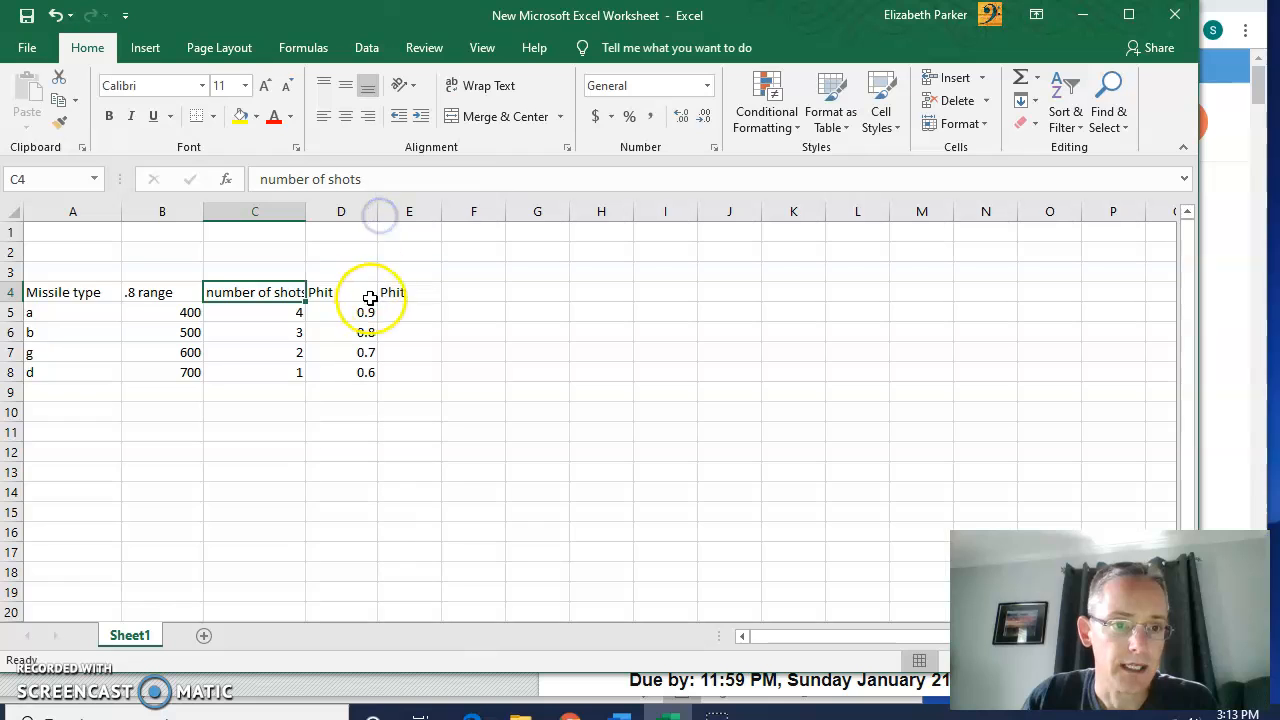
Step: Clear the duplicate Phit header in E4 and change the header in D4 to Pkill
left_click(422, 289)
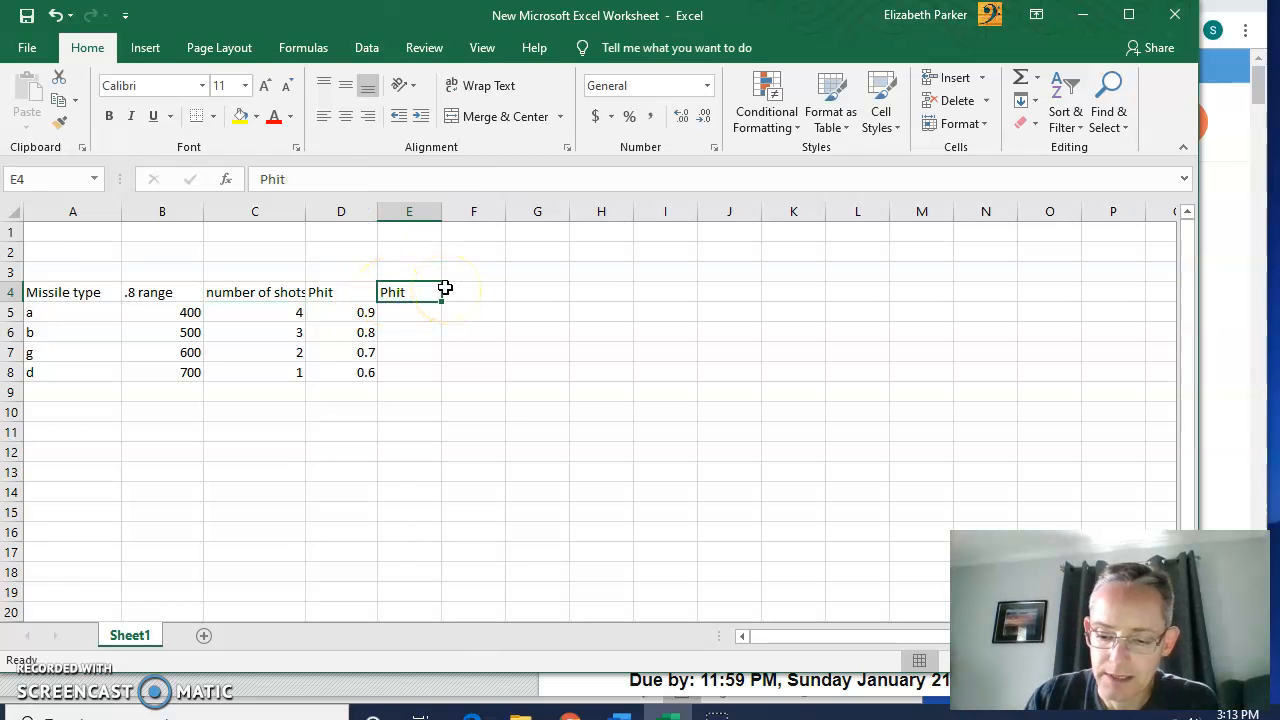
key("BackSpace")
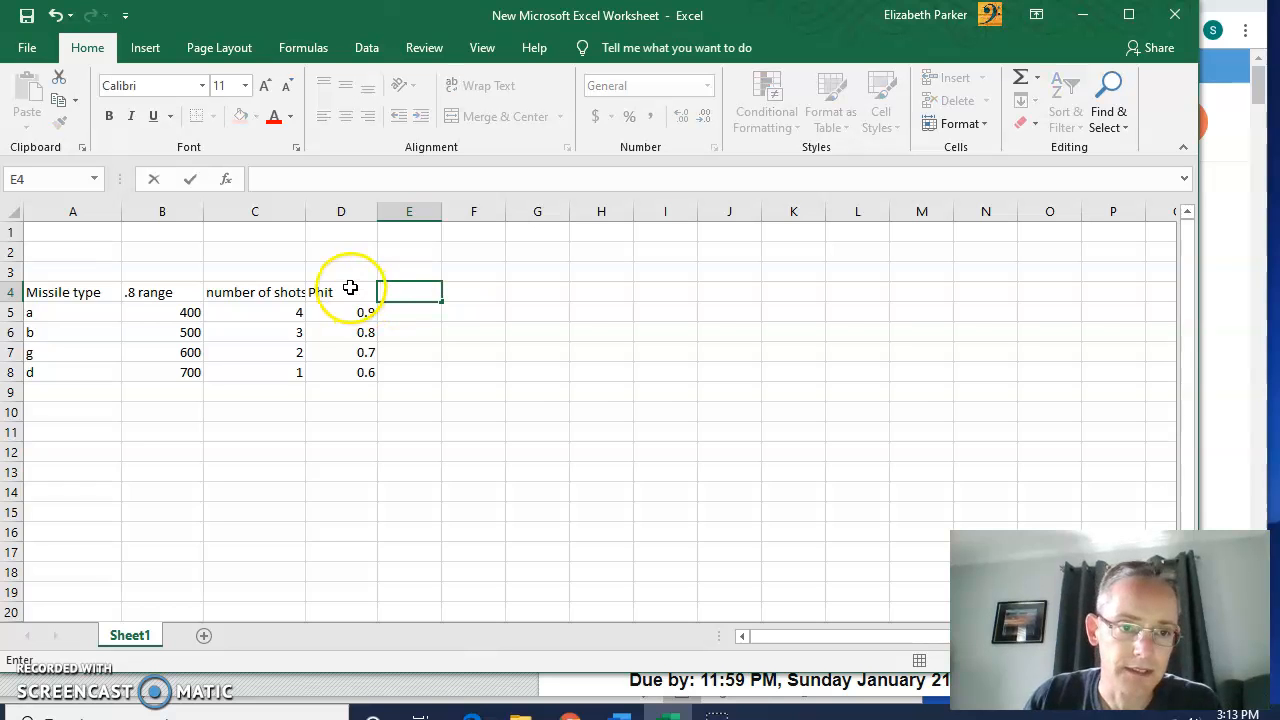
left_click(350, 288)
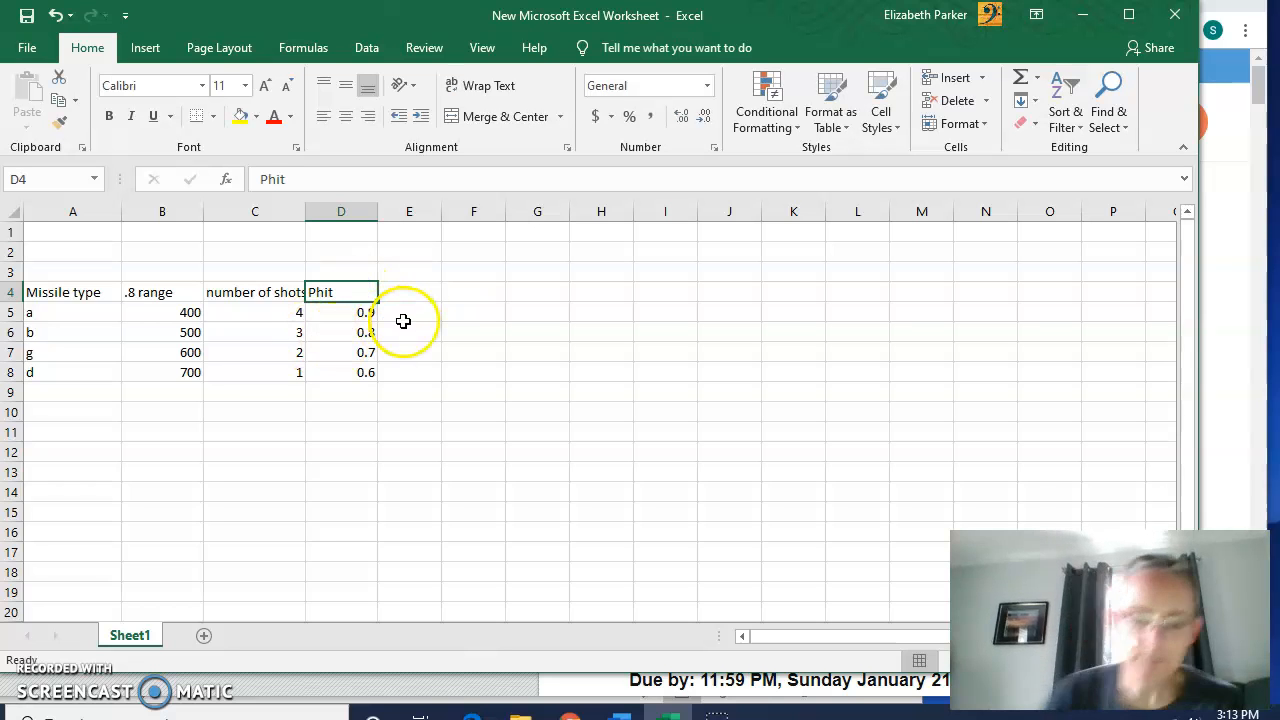
type("Pkill")
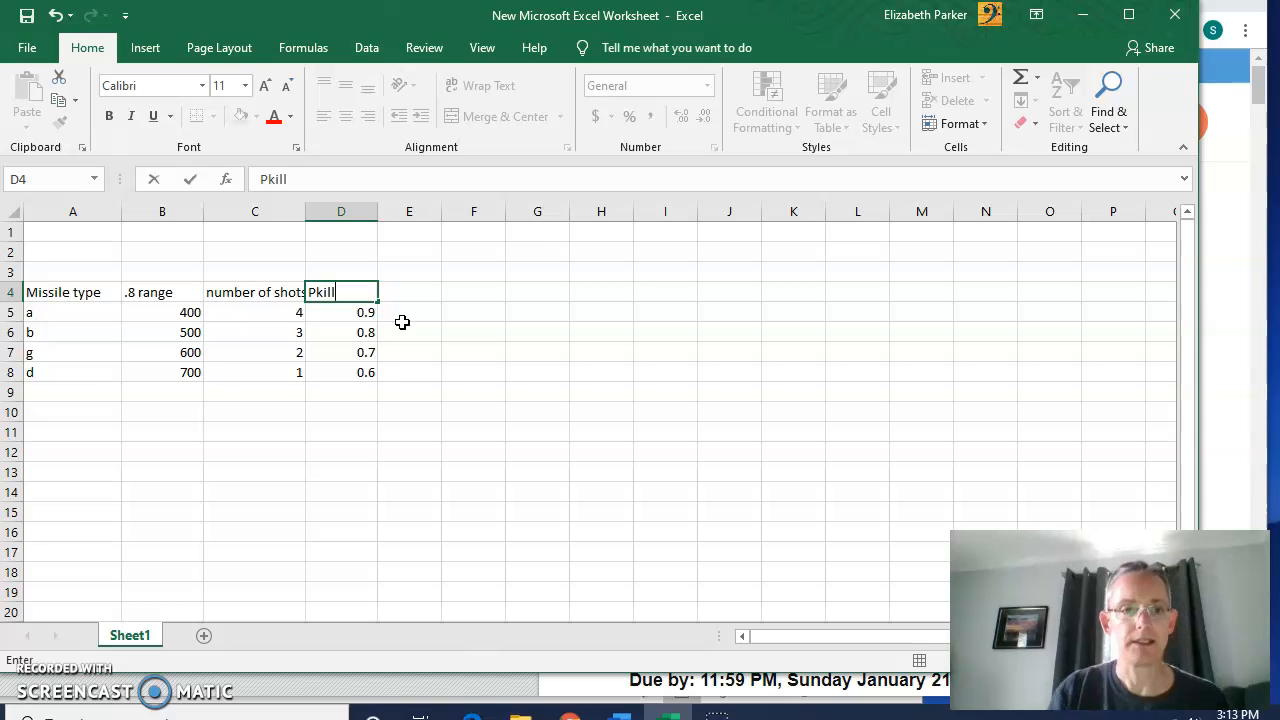
left_click(406, 334)
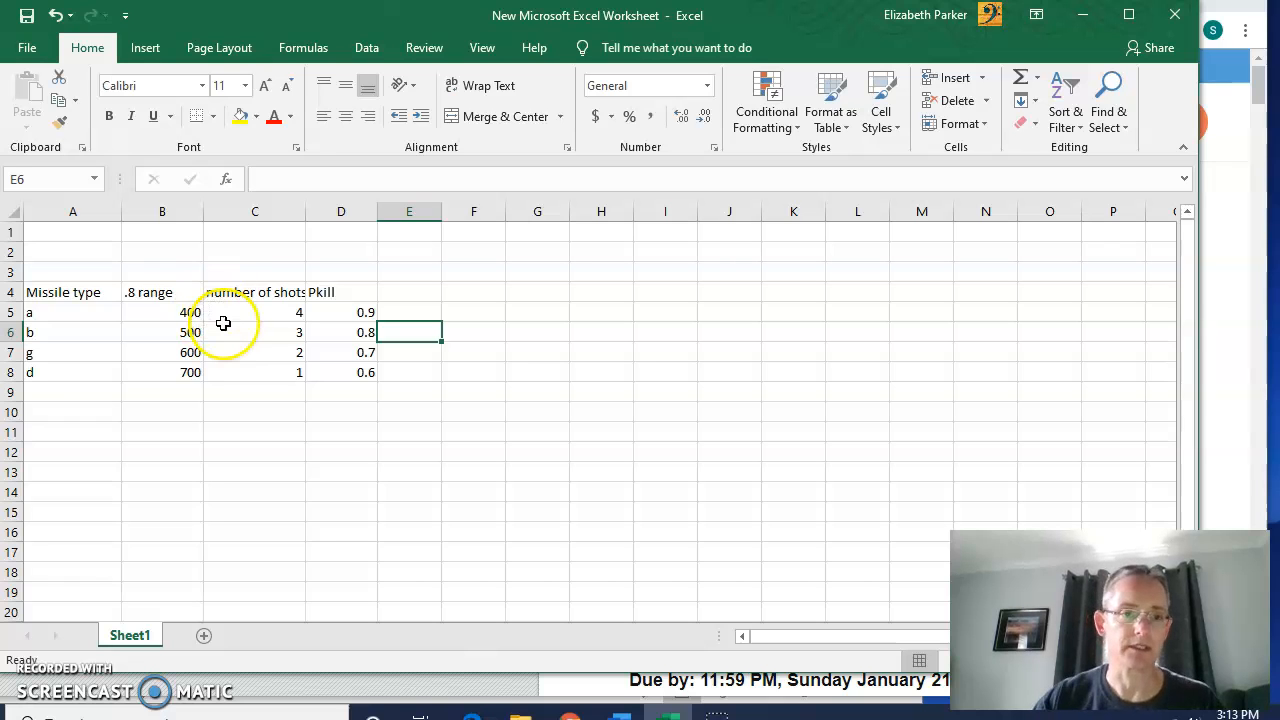
Step: Examine the range, number of shots and Pkill entered for missile type a
left_click(237, 315)
left_click(262, 412)
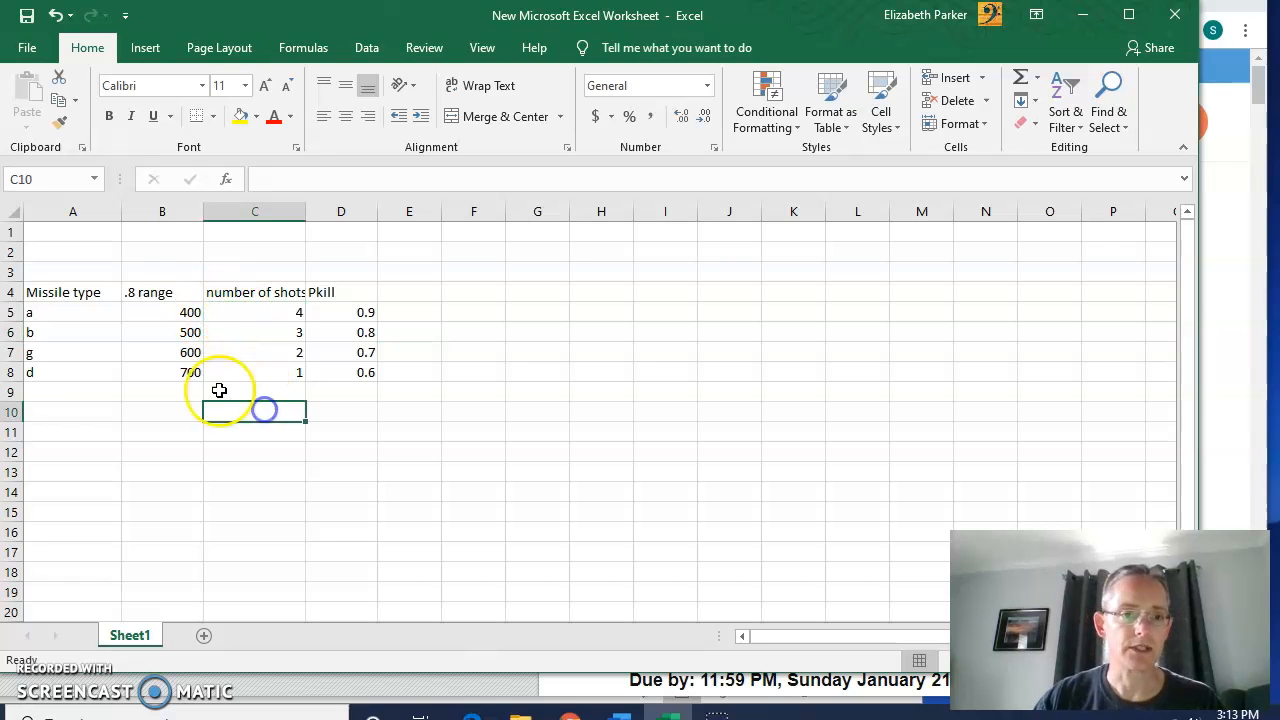
left_click(189, 311)
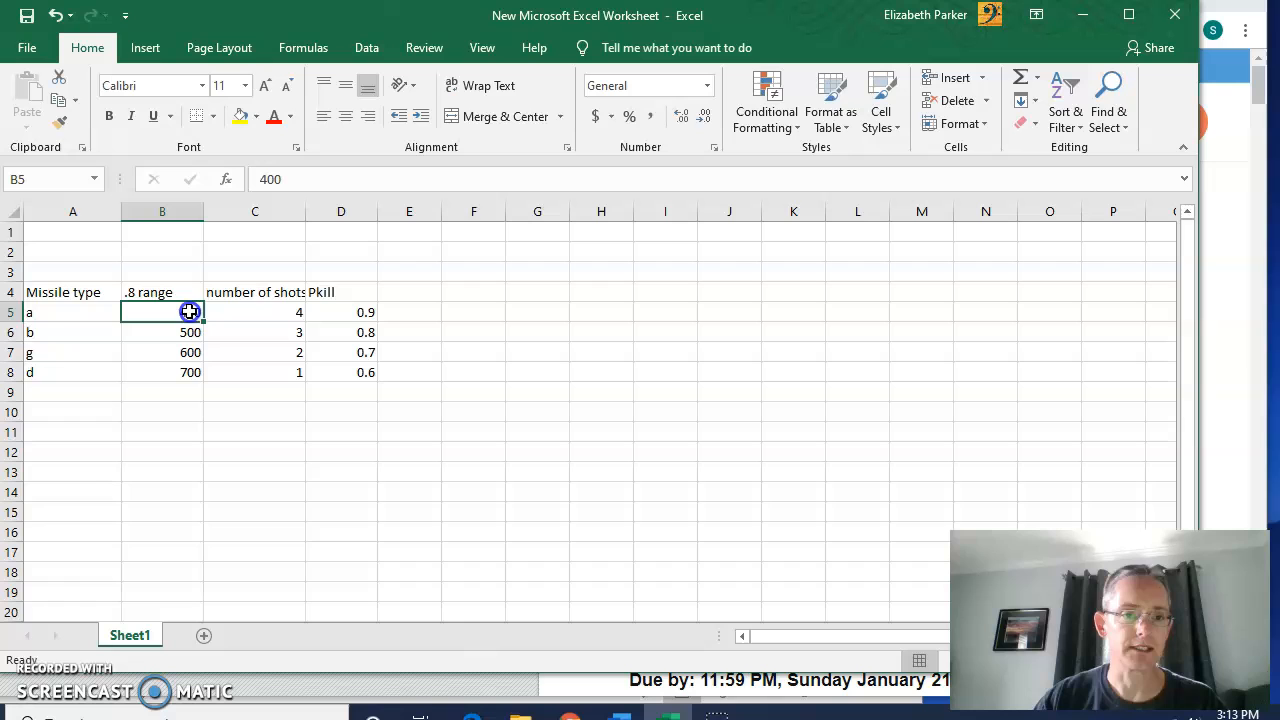
left_click(89, 326)
left_click(91, 311)
left_click(186, 313)
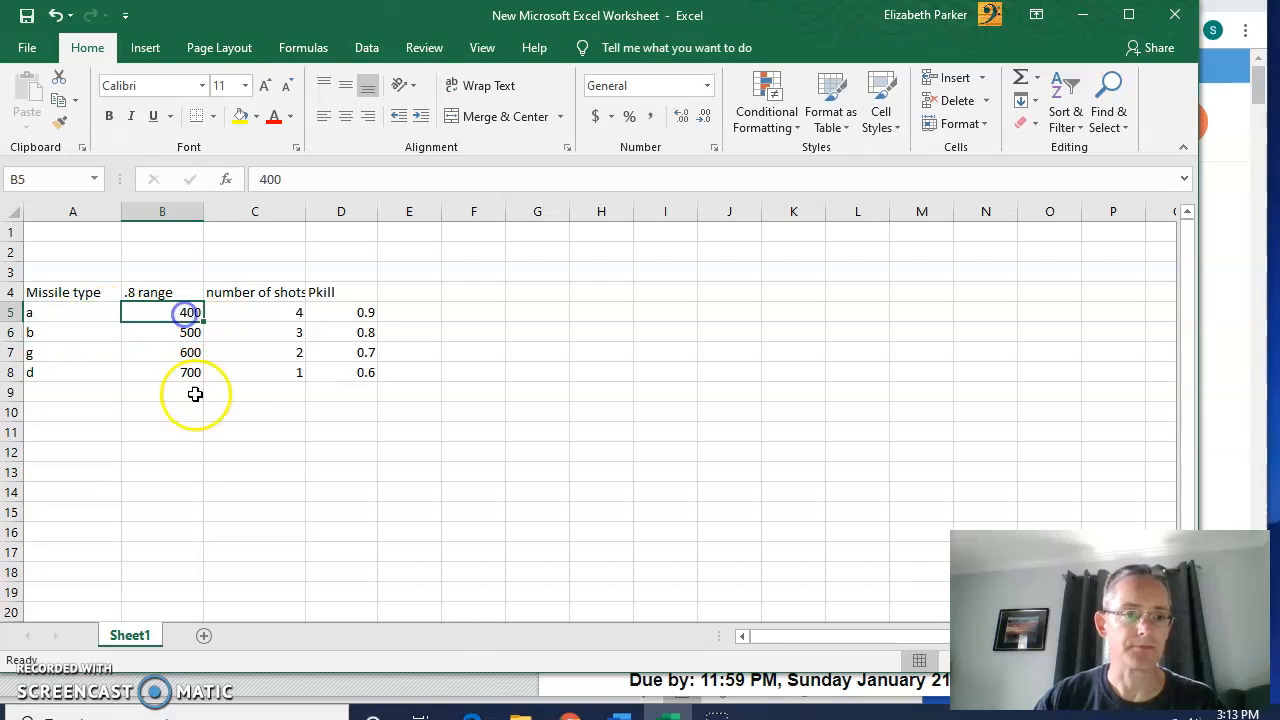
left_click(327, 315)
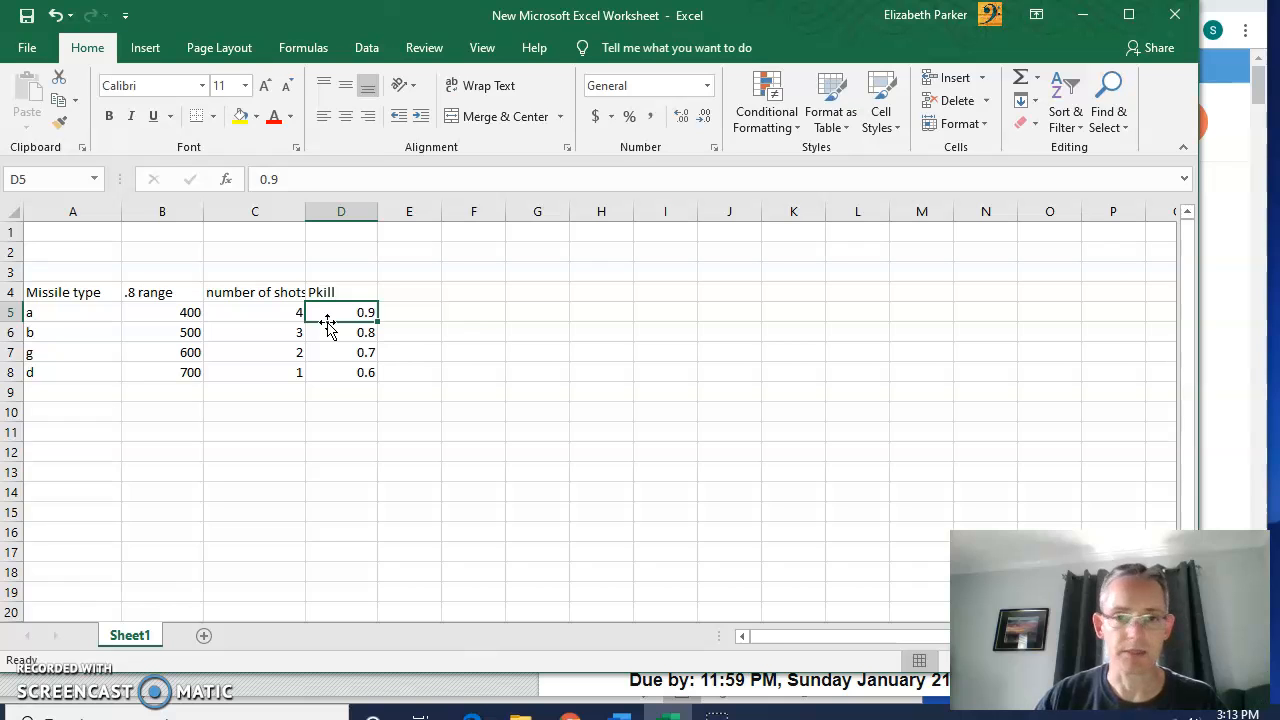
Step: Set missile type g's number of shots in C7 to 7, and change it back to 2
left_click(280, 320)
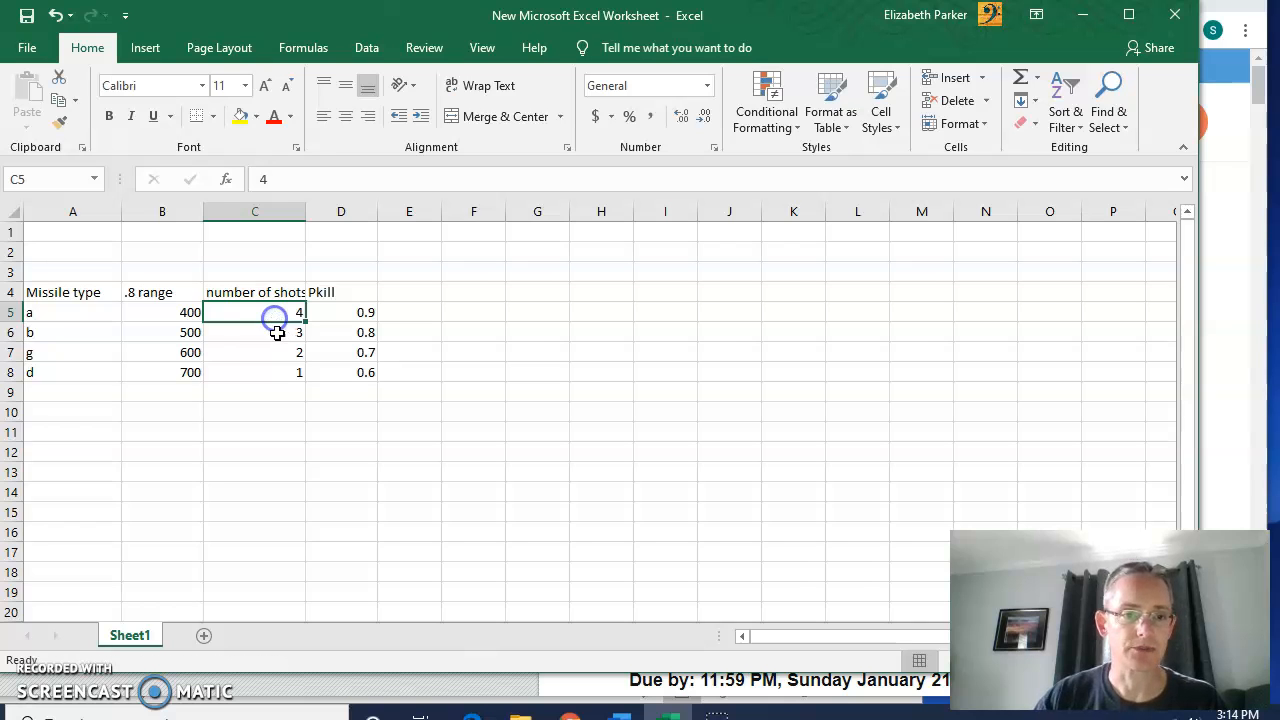
key("Down")
key("Down")
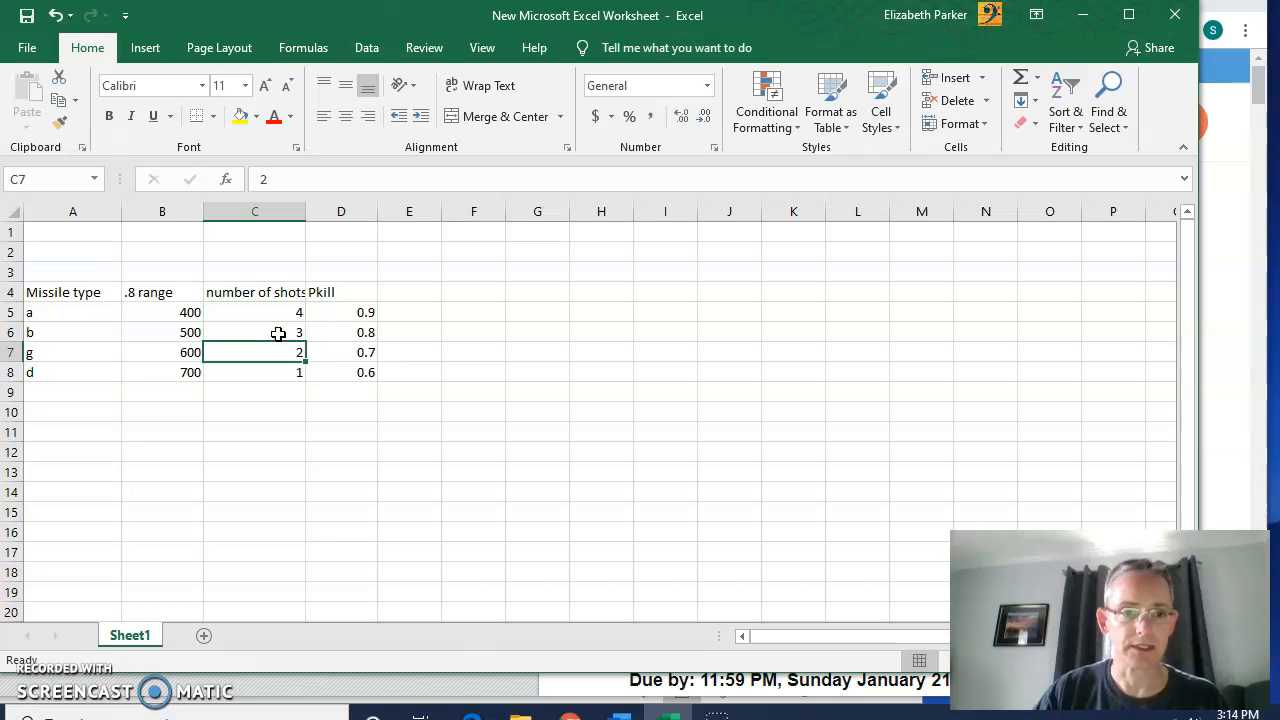
type("7")
key("Up")
key("Up")
key("Up")
key("Down")
key("Down")
key("Down")
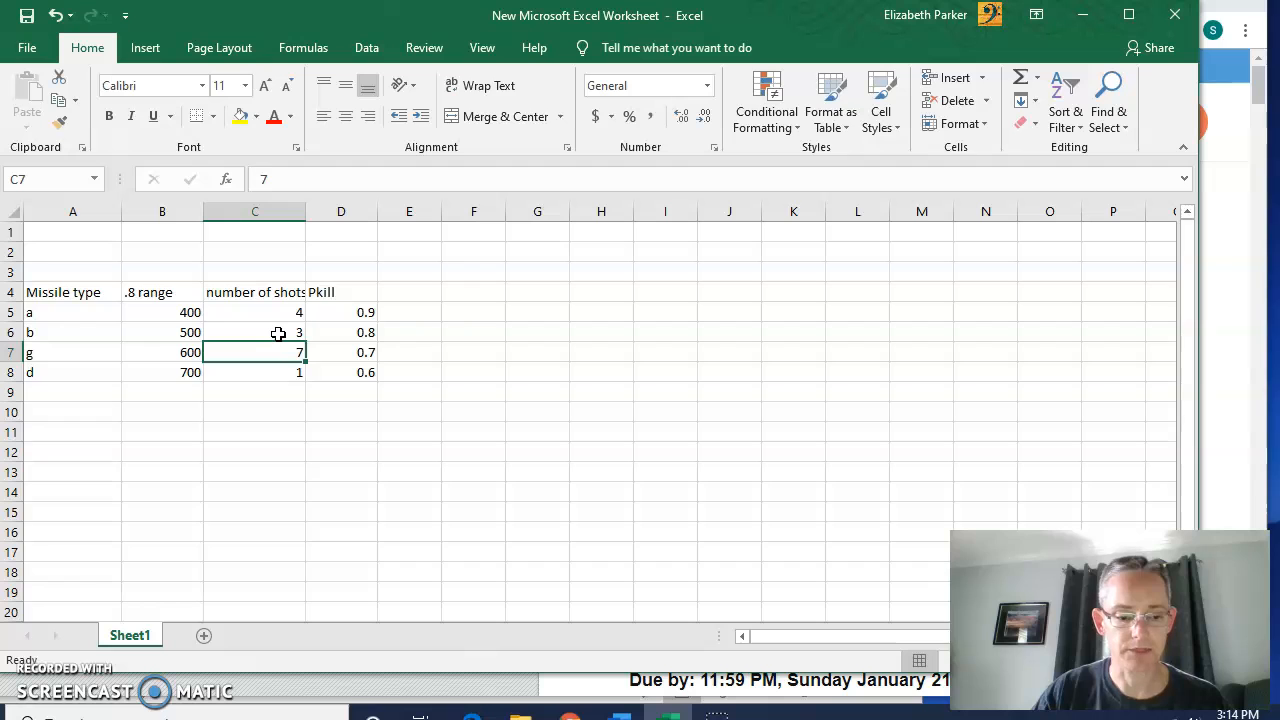
type("2")
key("Up")
Step: Add the header Phit in E4 beside the Pkill column
key("Up")
key("Right")
key("Right")
key("Up")
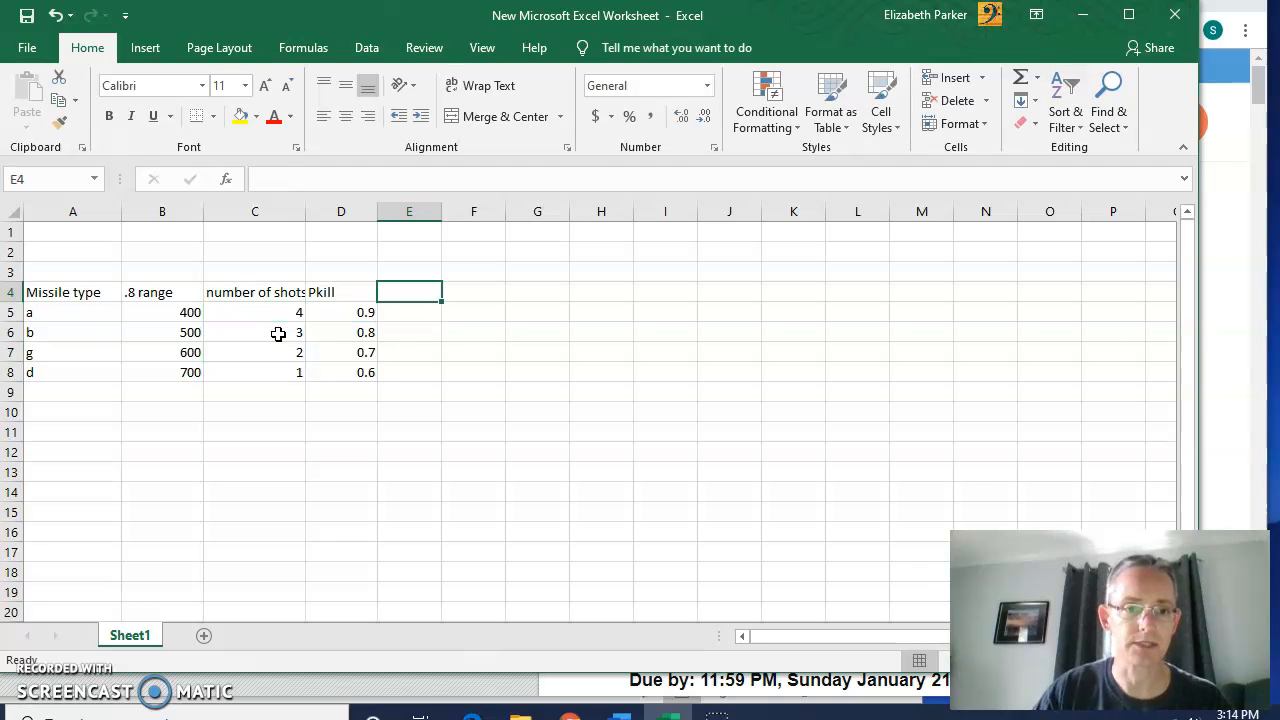
type("Phit")
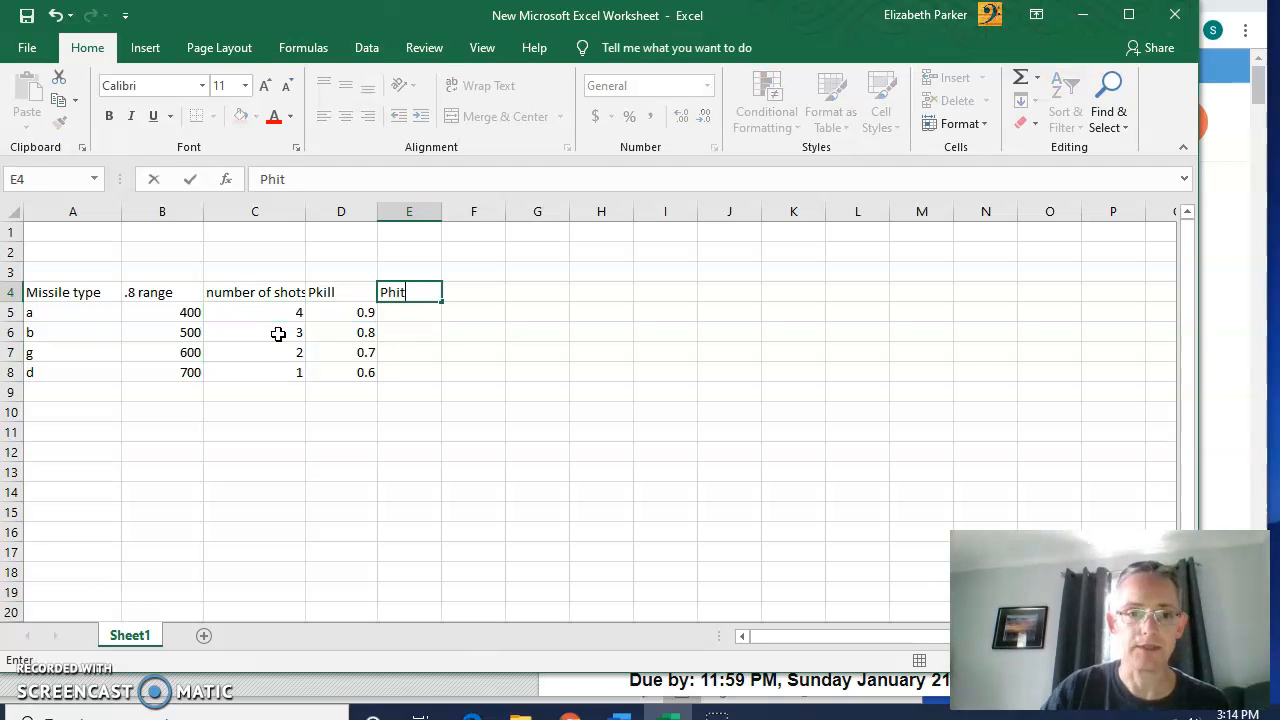
key("Return")
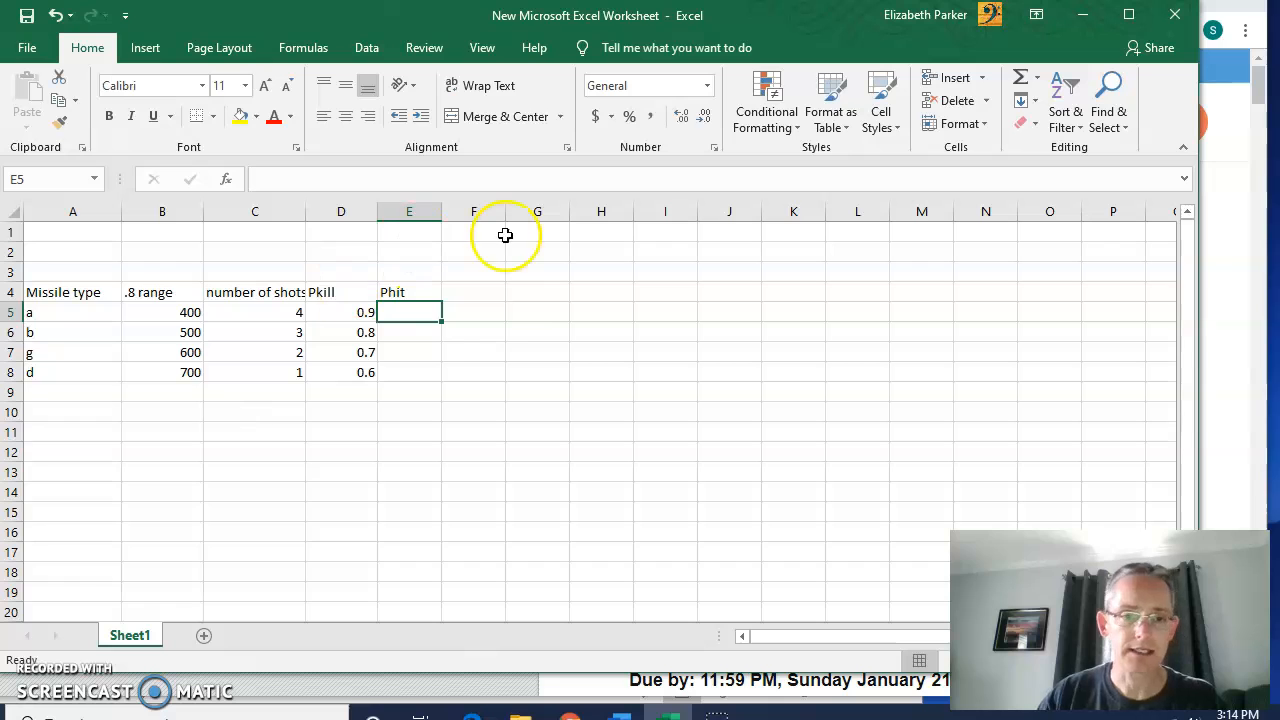
Step: Total the number of shots in E5 with =SUM(C5:C8), and clear that formula
type("=")
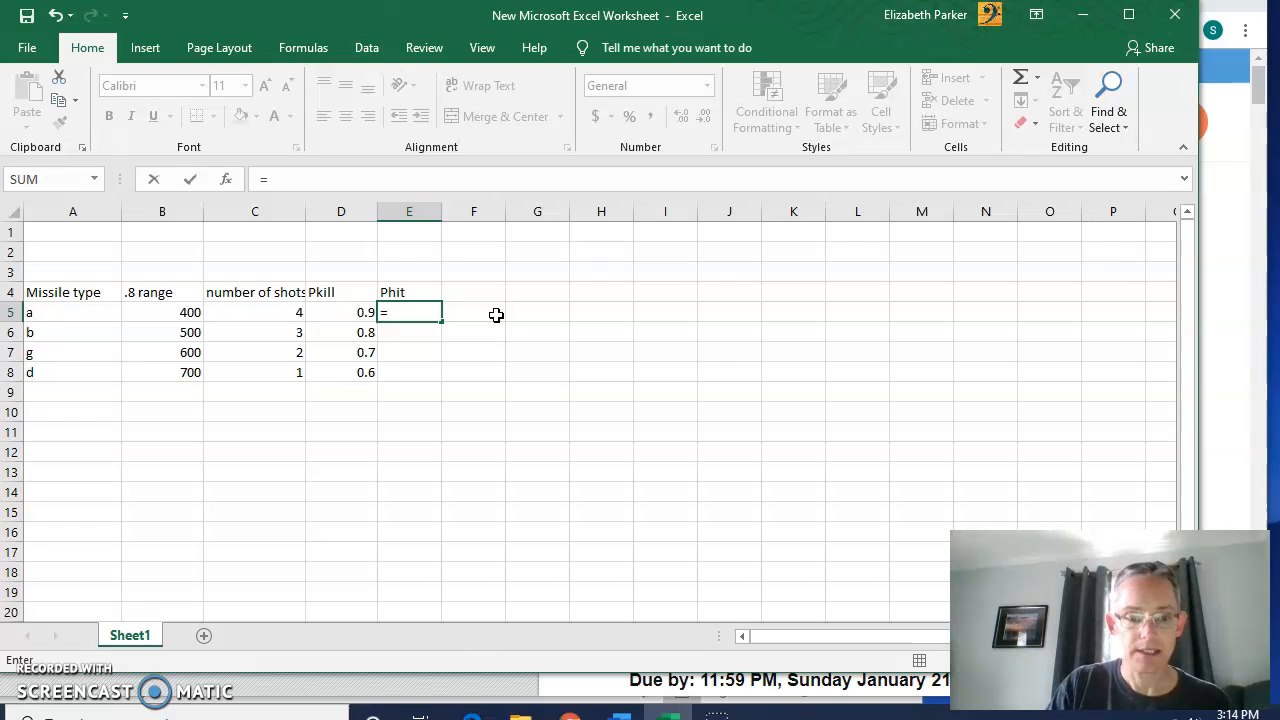
type("SUM(")
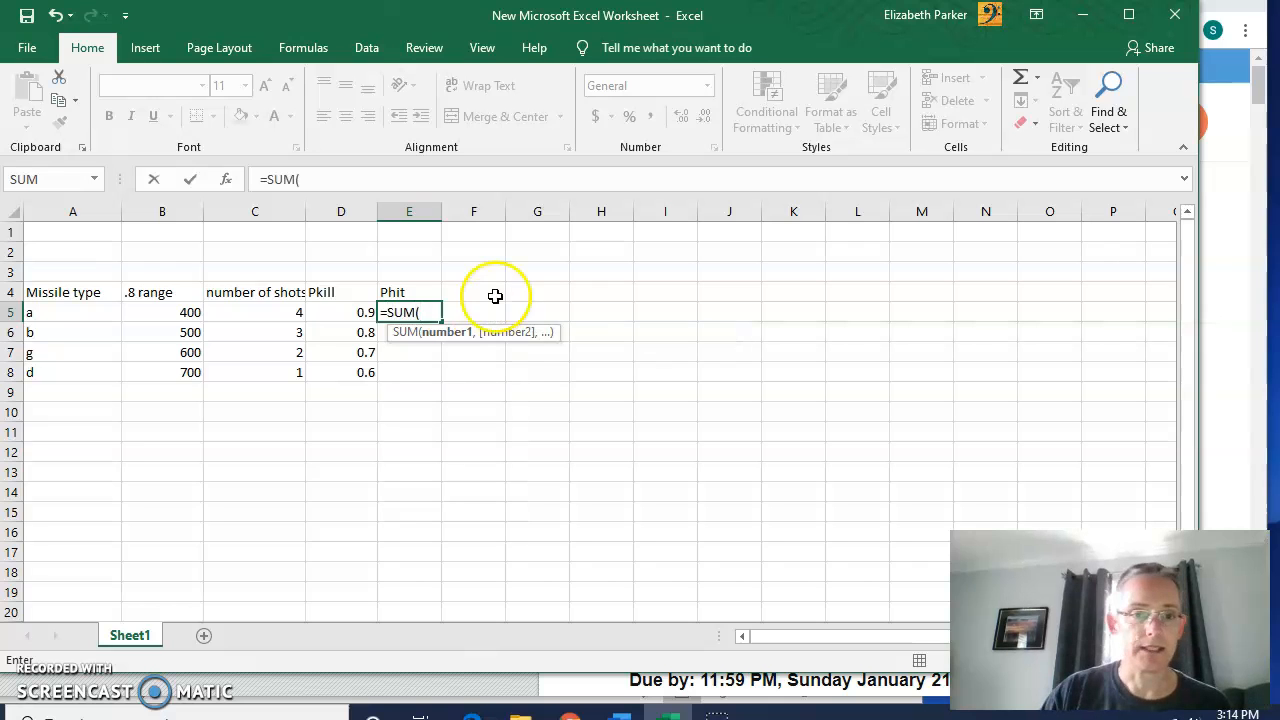
left_click_drag(280, 310, 279, 366)
key("Return")
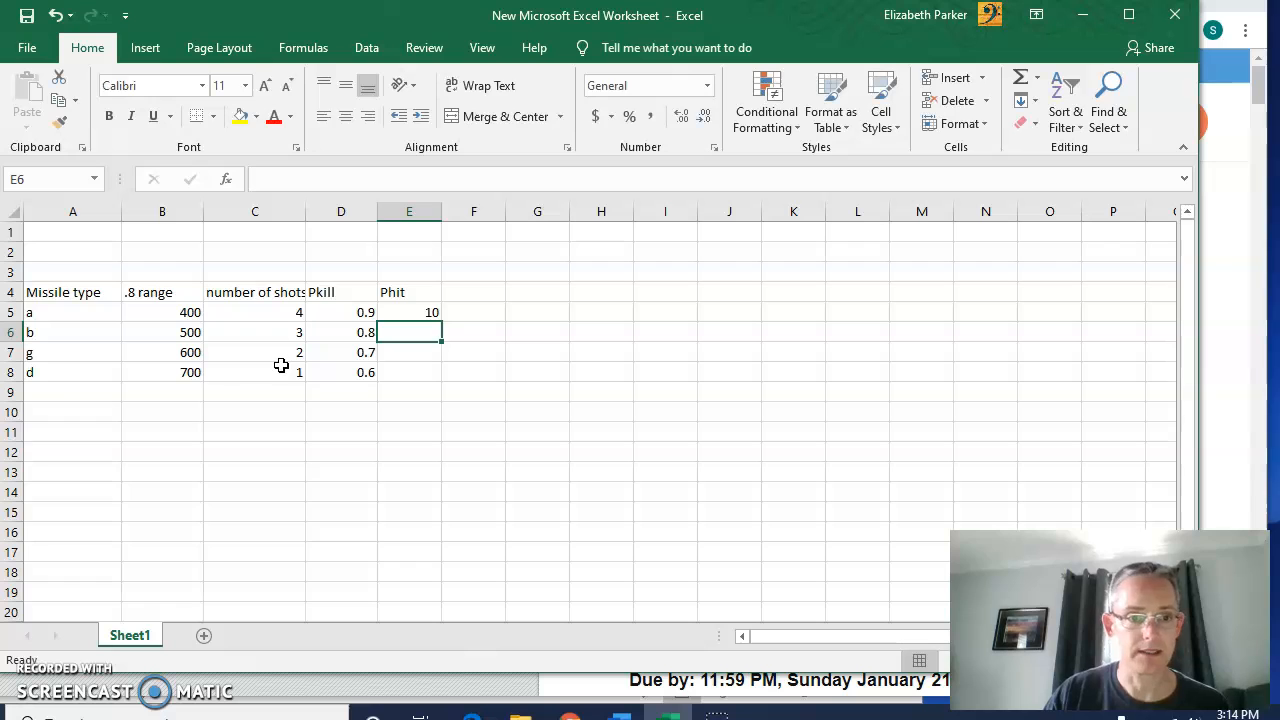
left_click(428, 312)
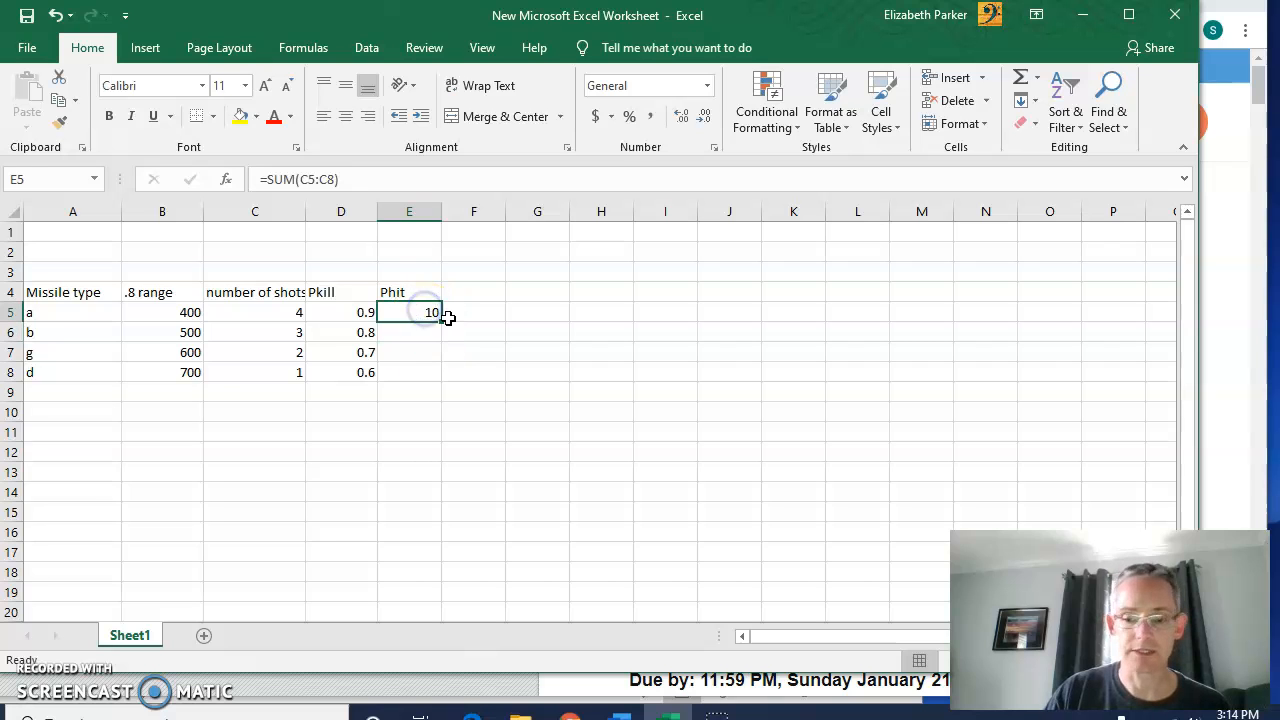
key("BackSpace")
left_click(434, 330)
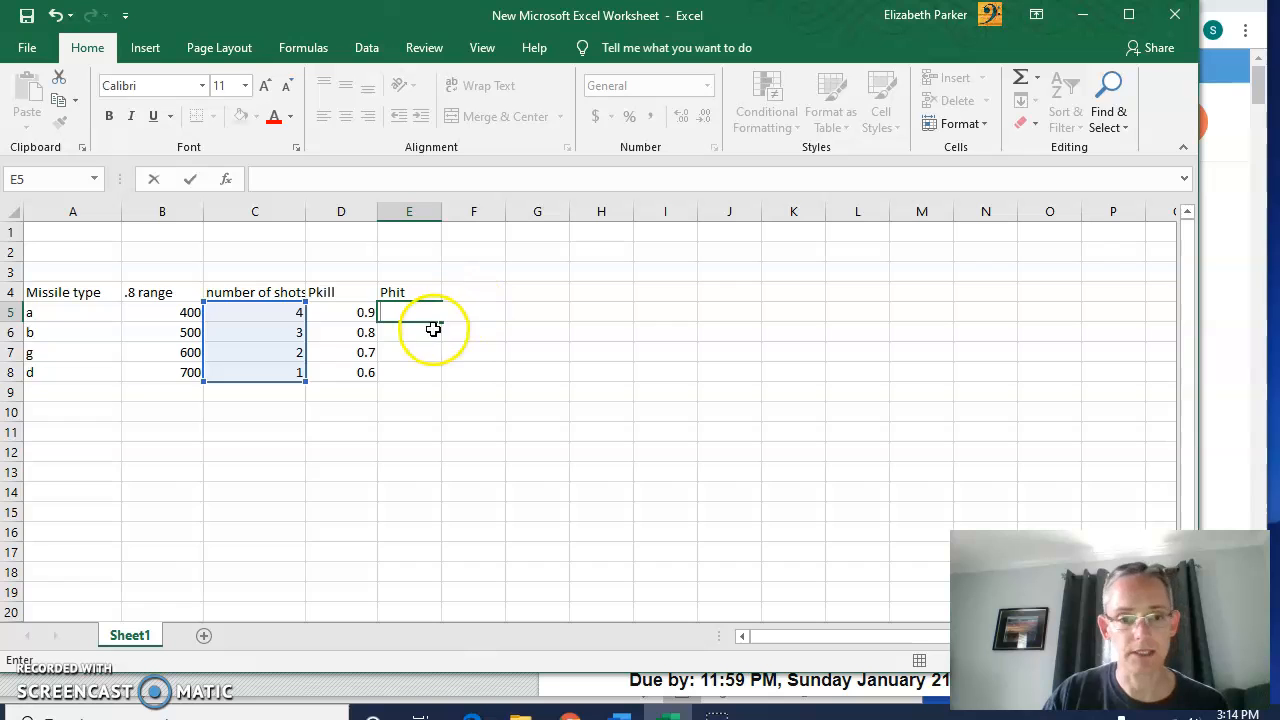
left_click(430, 312)
type("=")
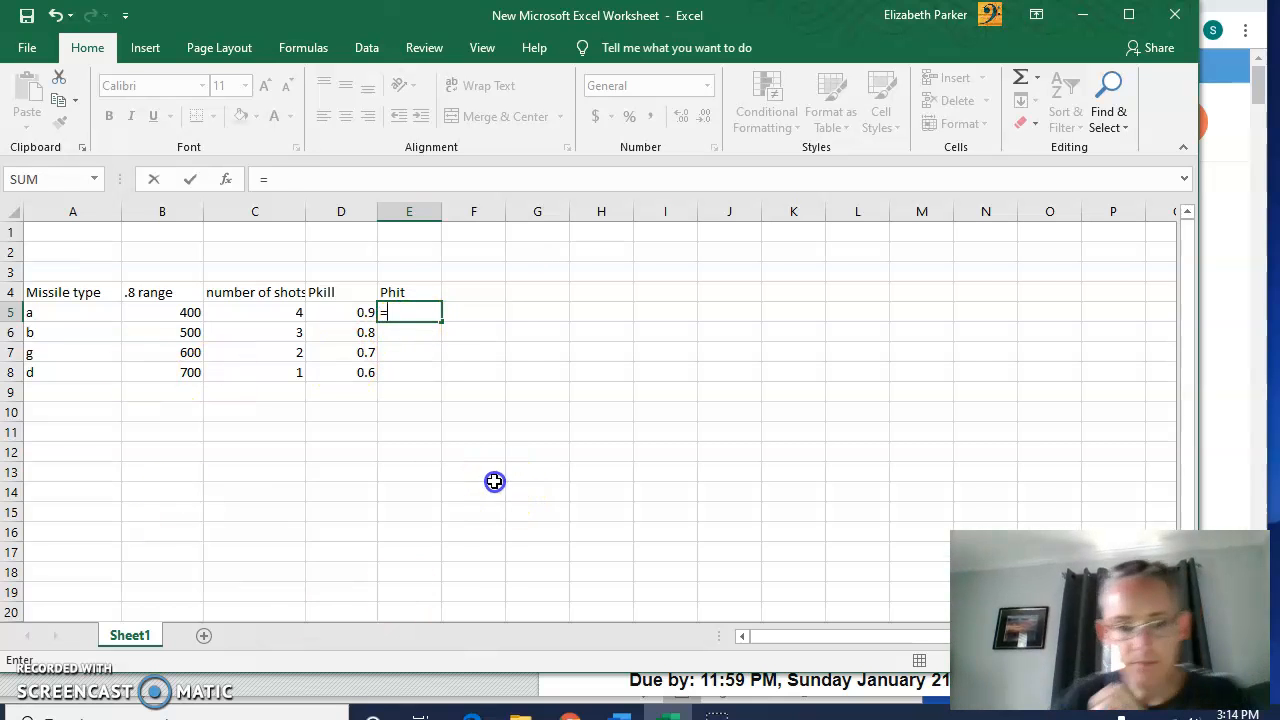
left_click_drag(494, 481, 480, 497)
left_click(366, 546)
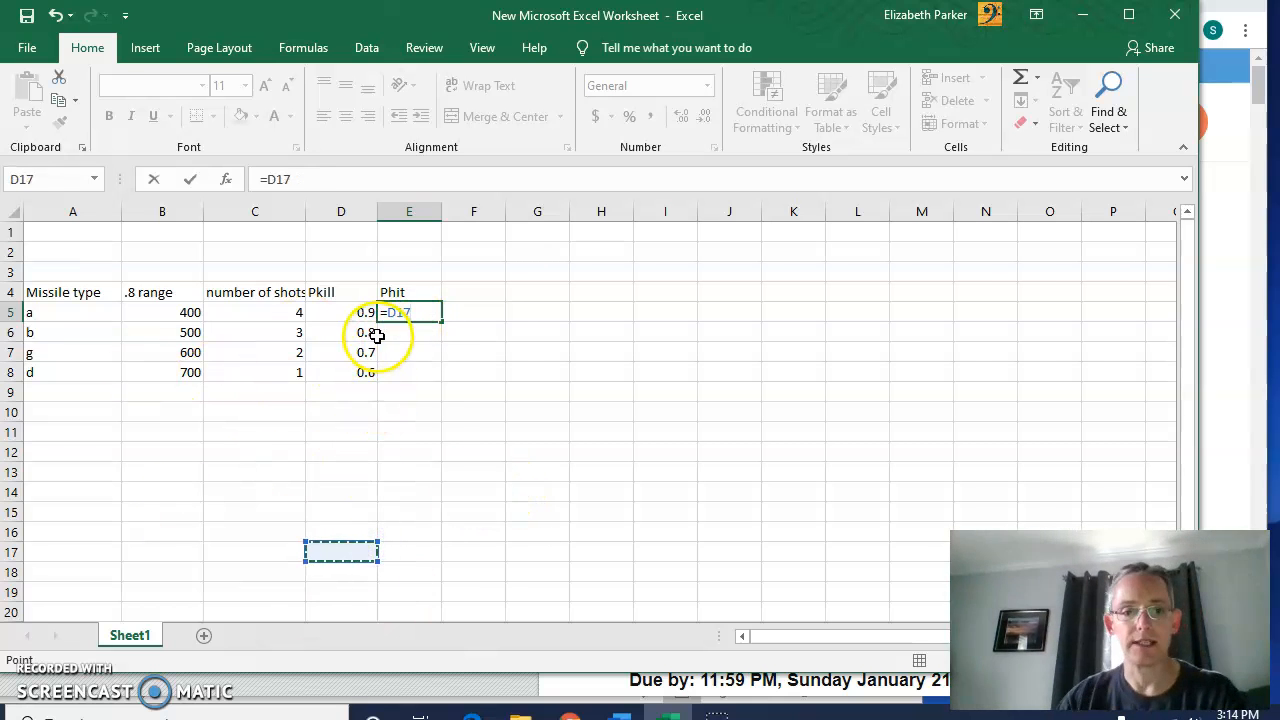
key("Escape")
left_click(423, 472)
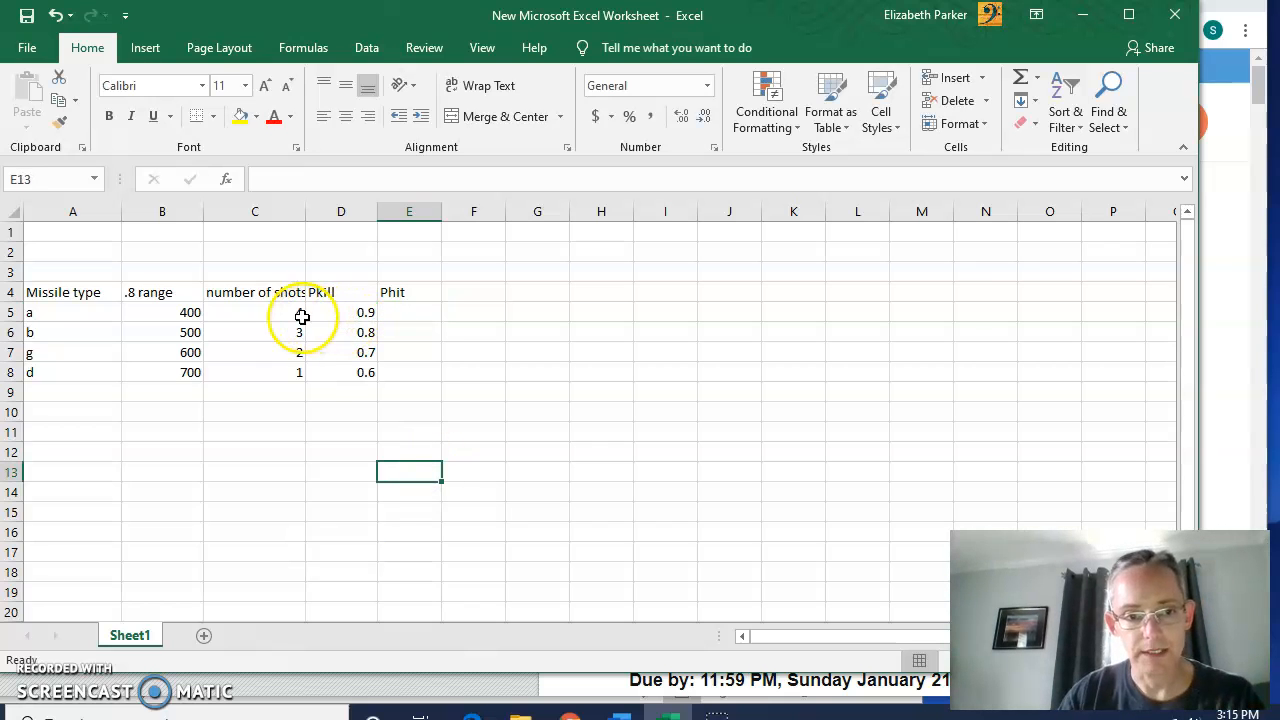
Step: Raise missile type a's Pkill to its number of shots with =D5^C5 in E12, and clear the cell
left_click(415, 453)
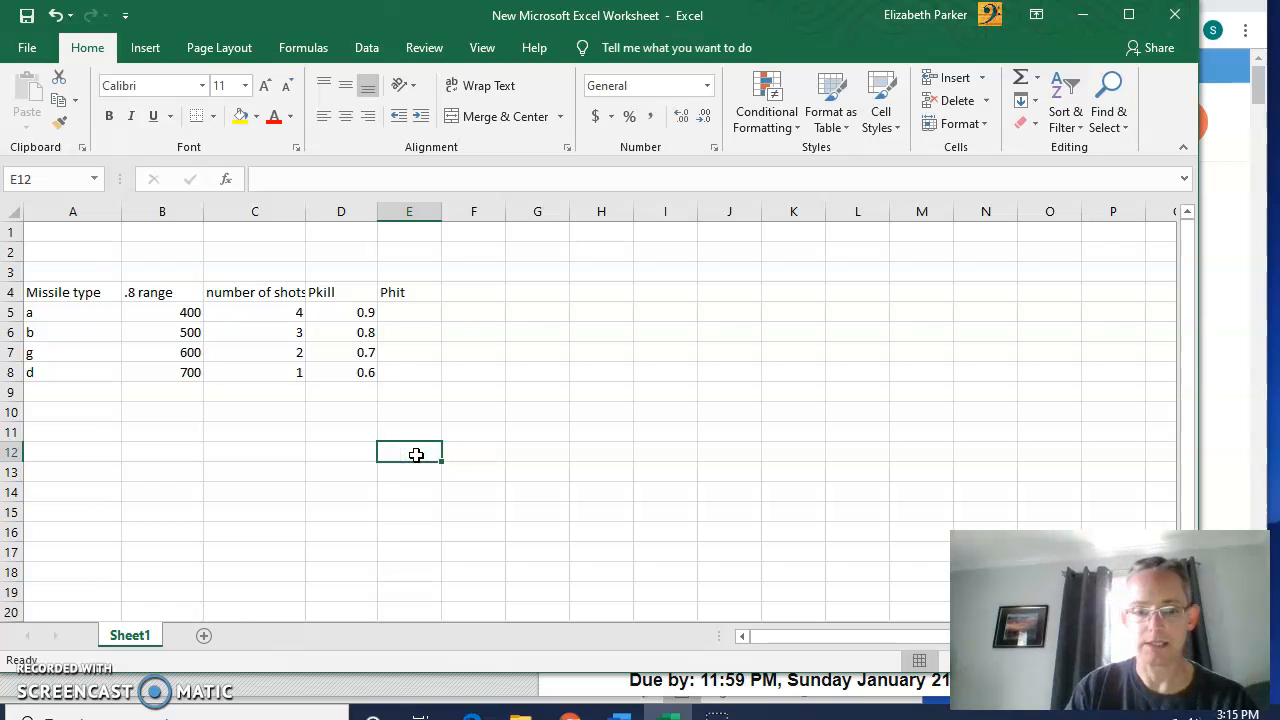
type("=")
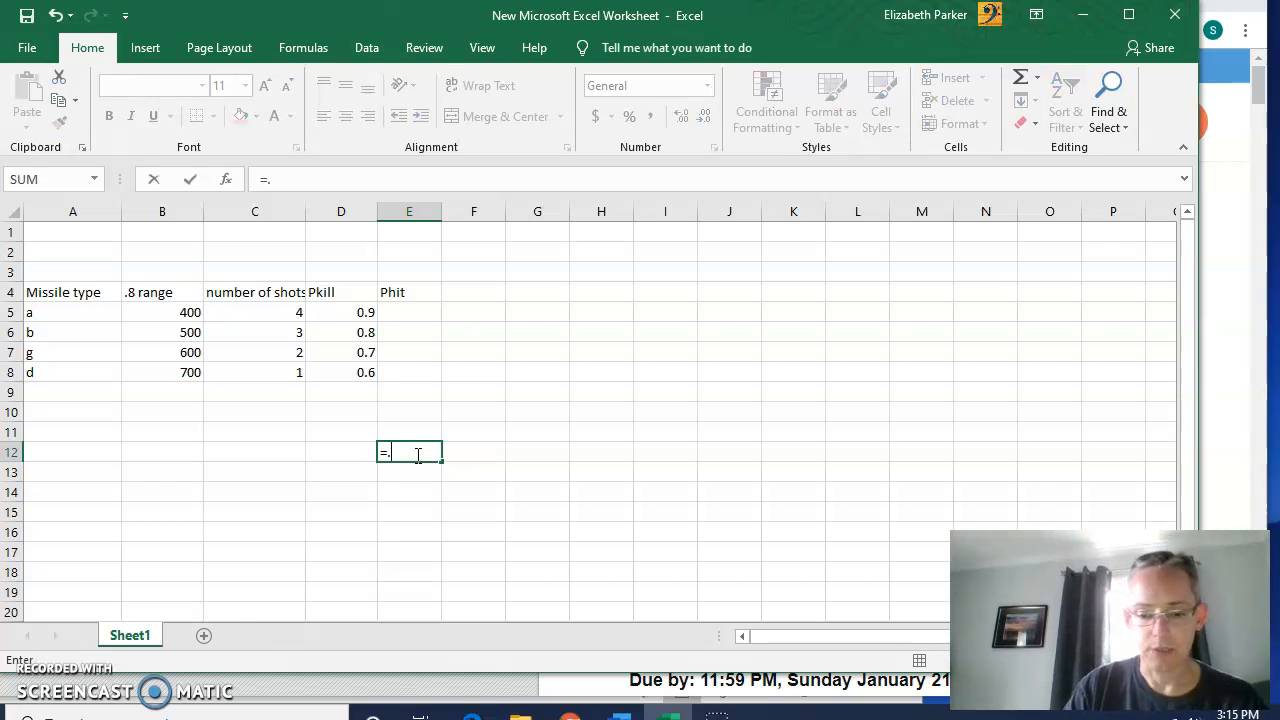
type(".9")
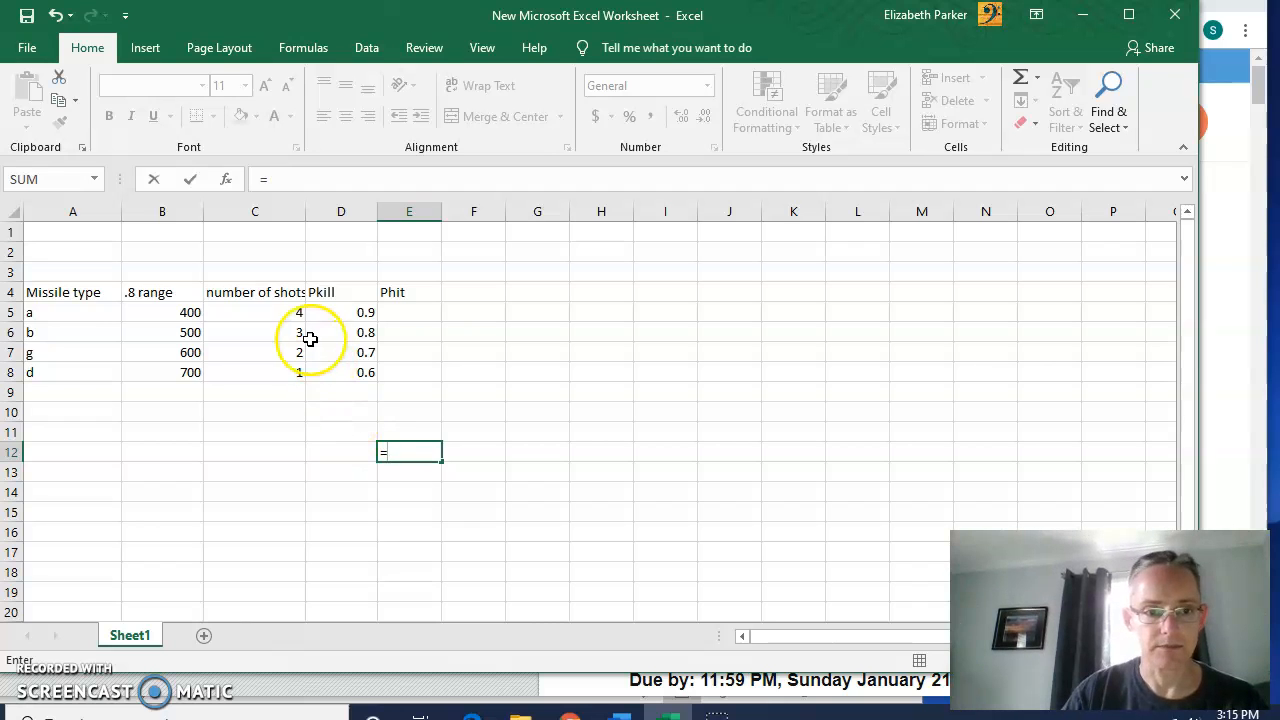
left_click(335, 314)
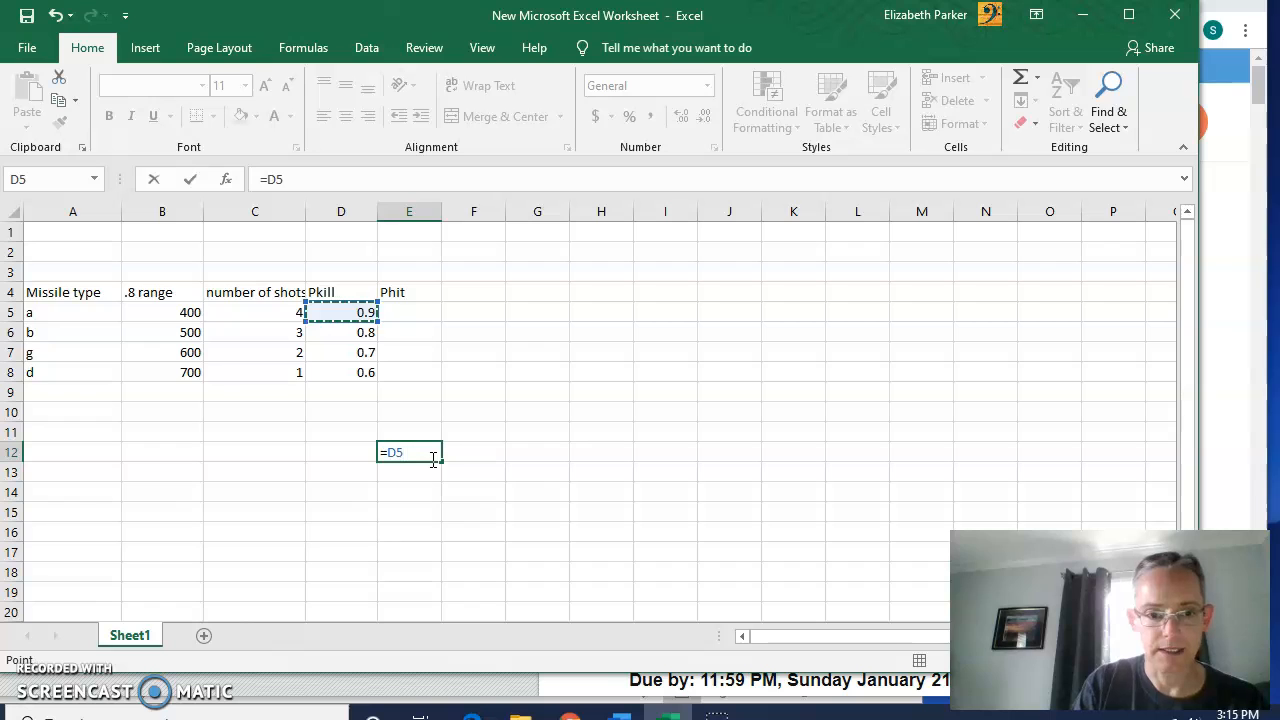
type("^")
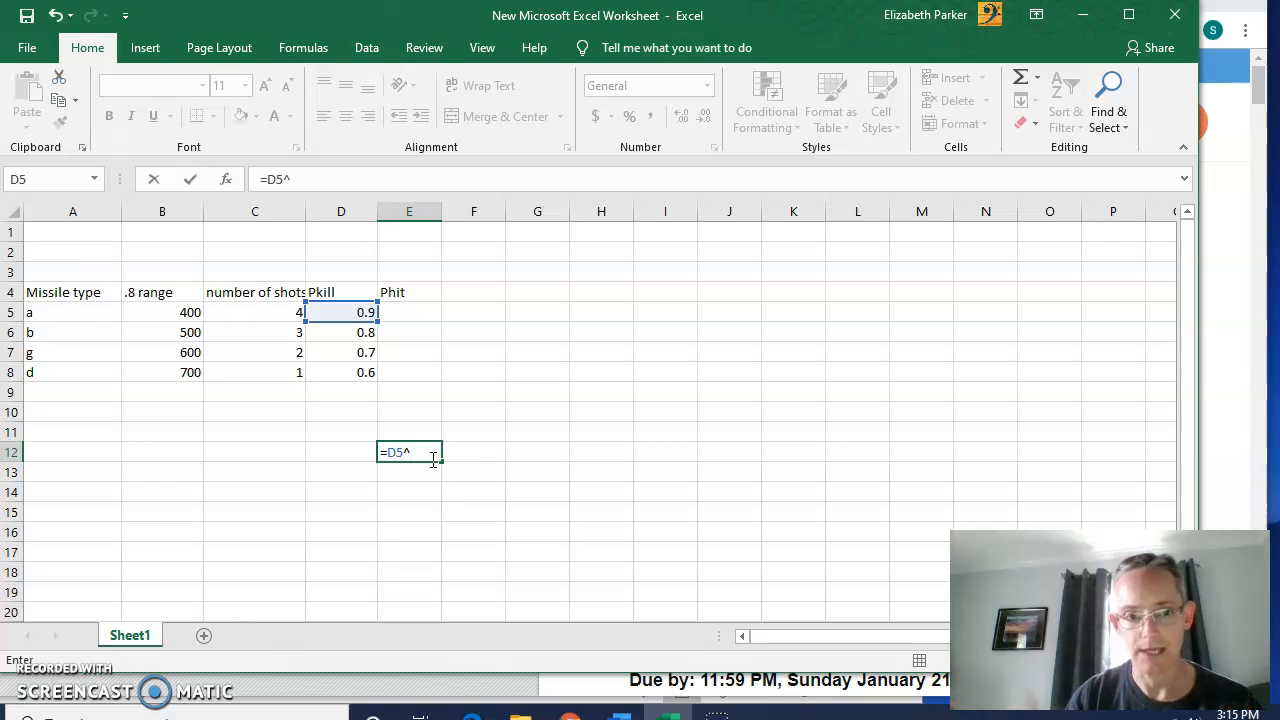
left_click(270, 312)
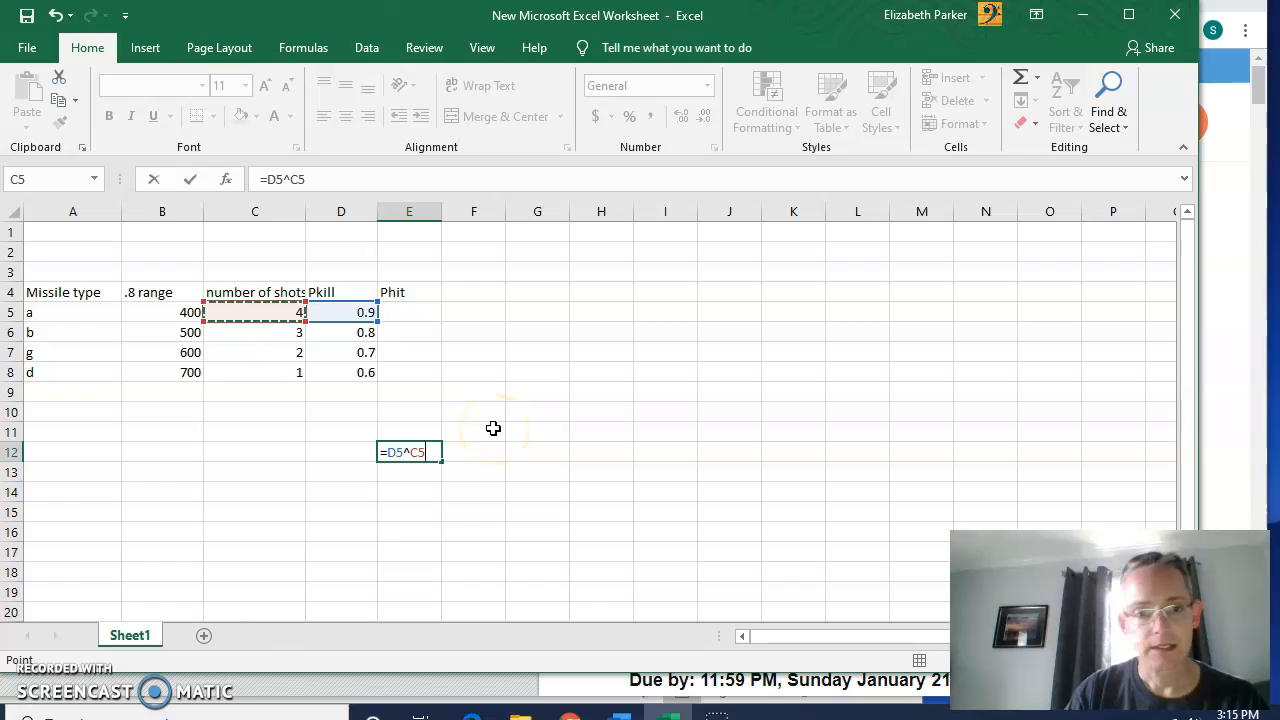
key("Return")
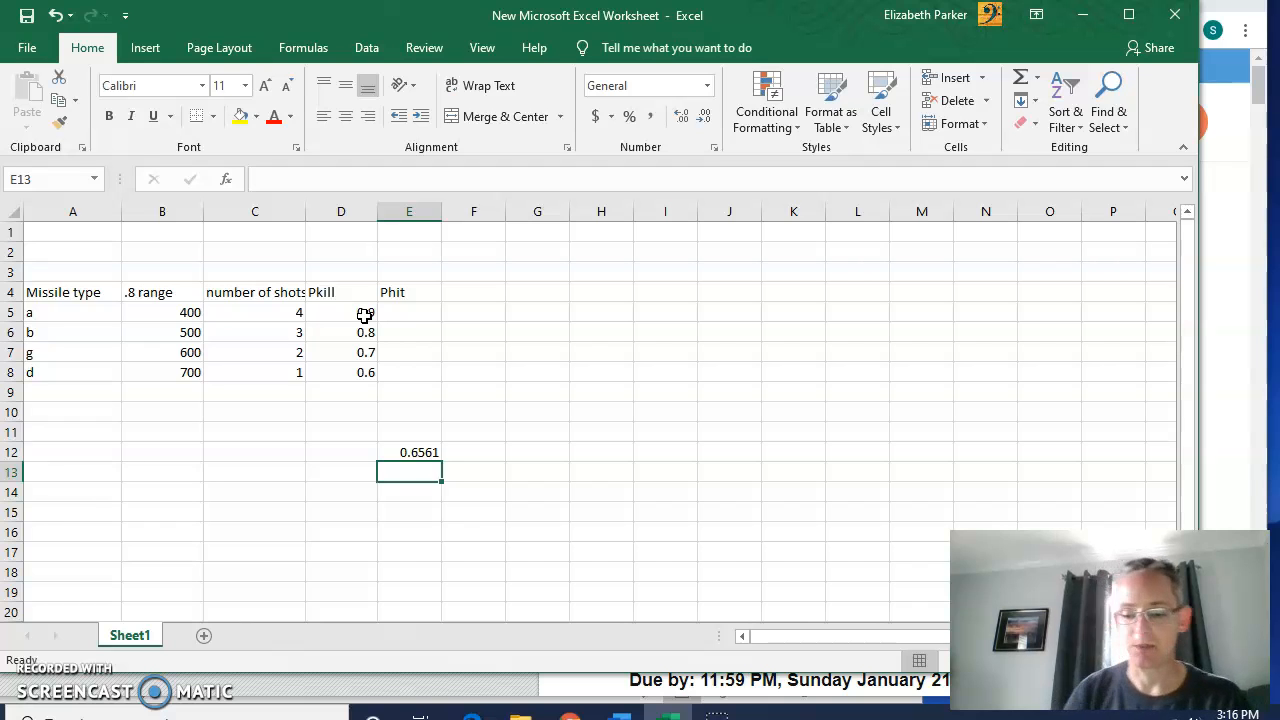
key("Up")
key("Delete")
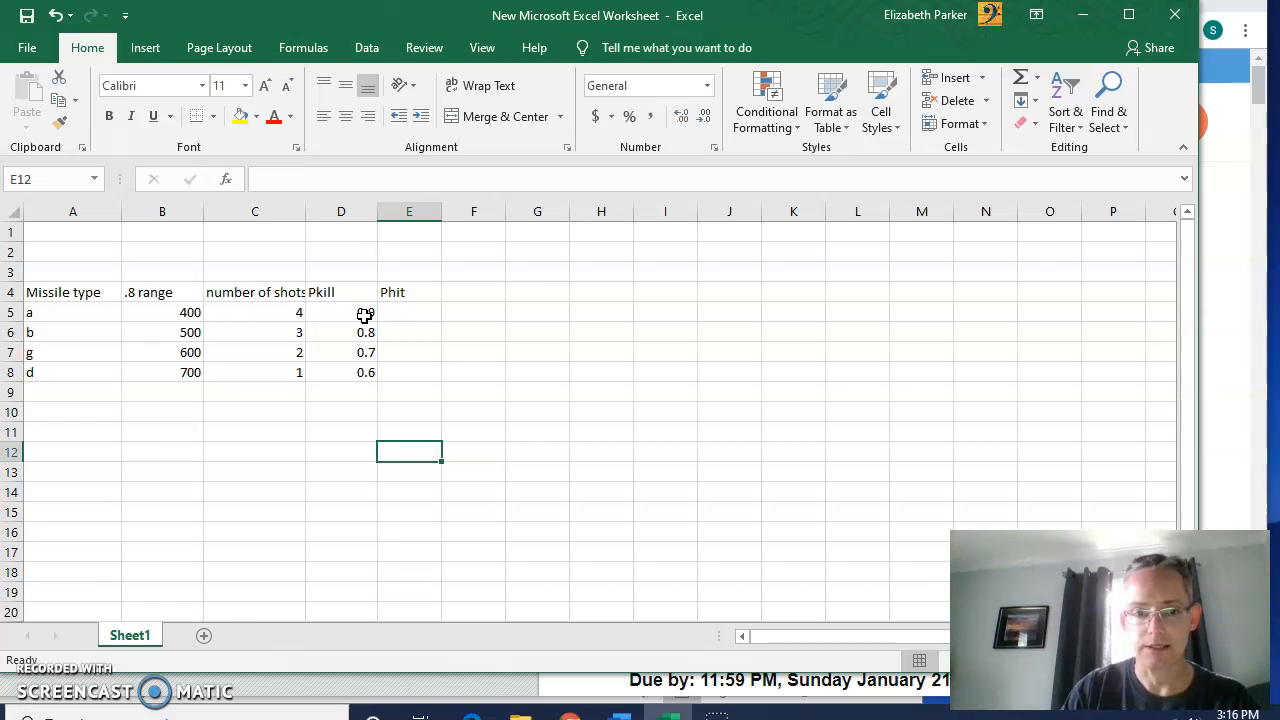
Step: Calculate missile type a's hit probability in E12 with =1-(1-D5)^C5
type("=")
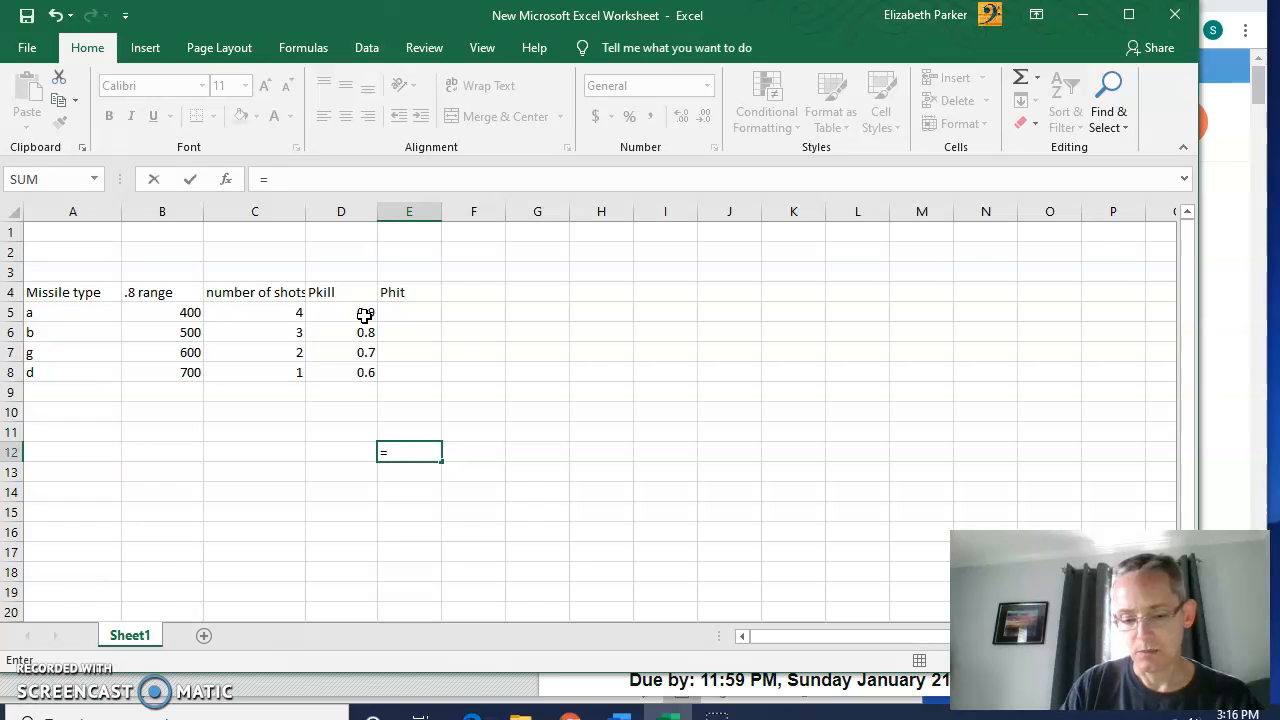
type("1-(1-")
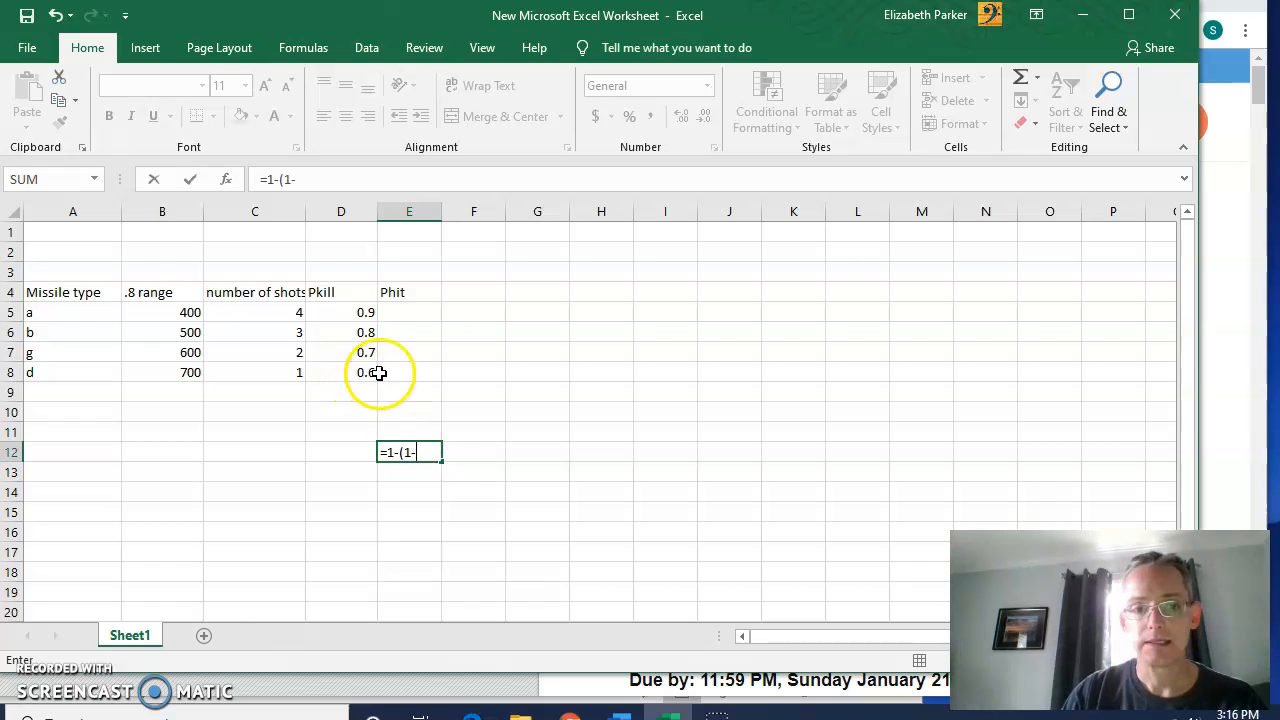
left_click(362, 312)
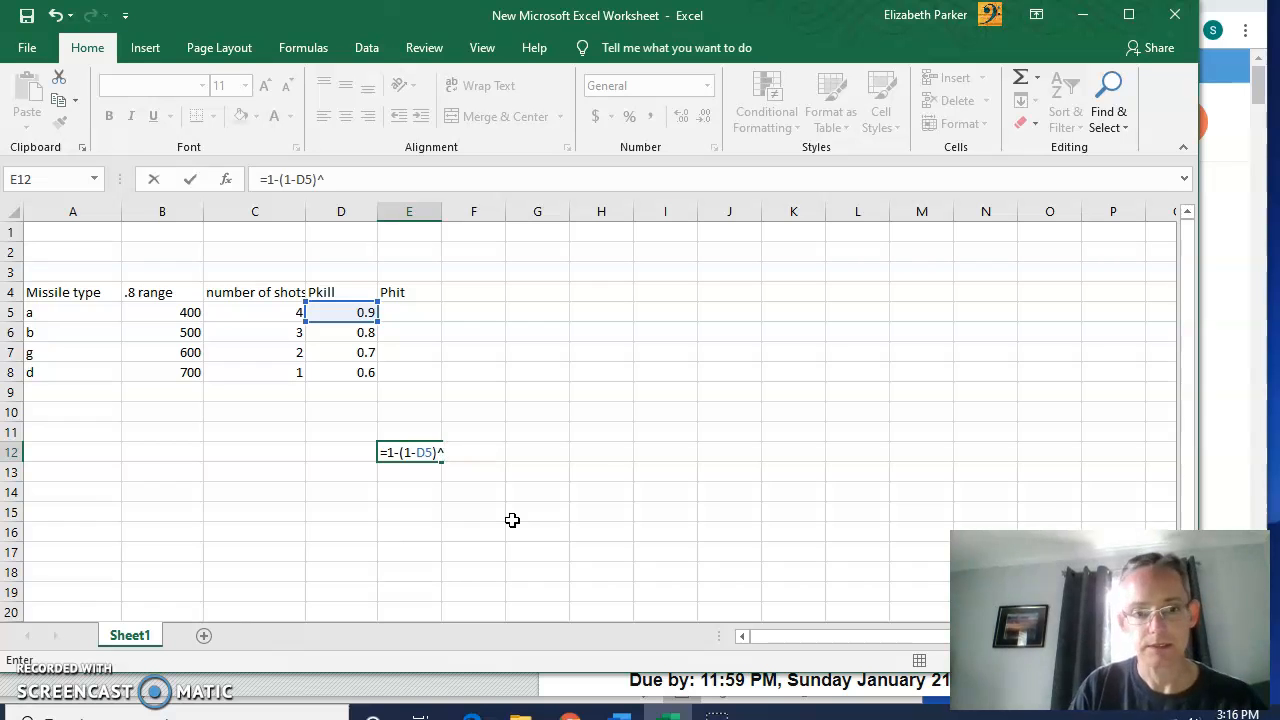
left_click(295, 315)
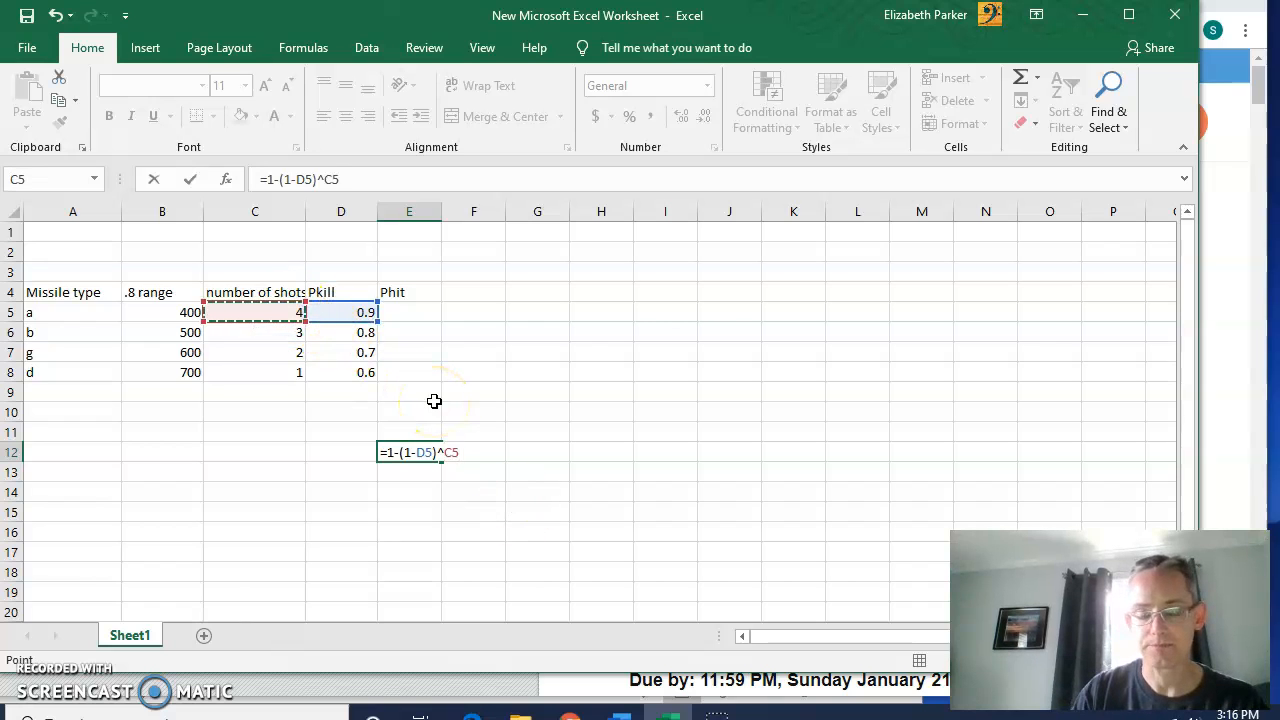
key("Return")
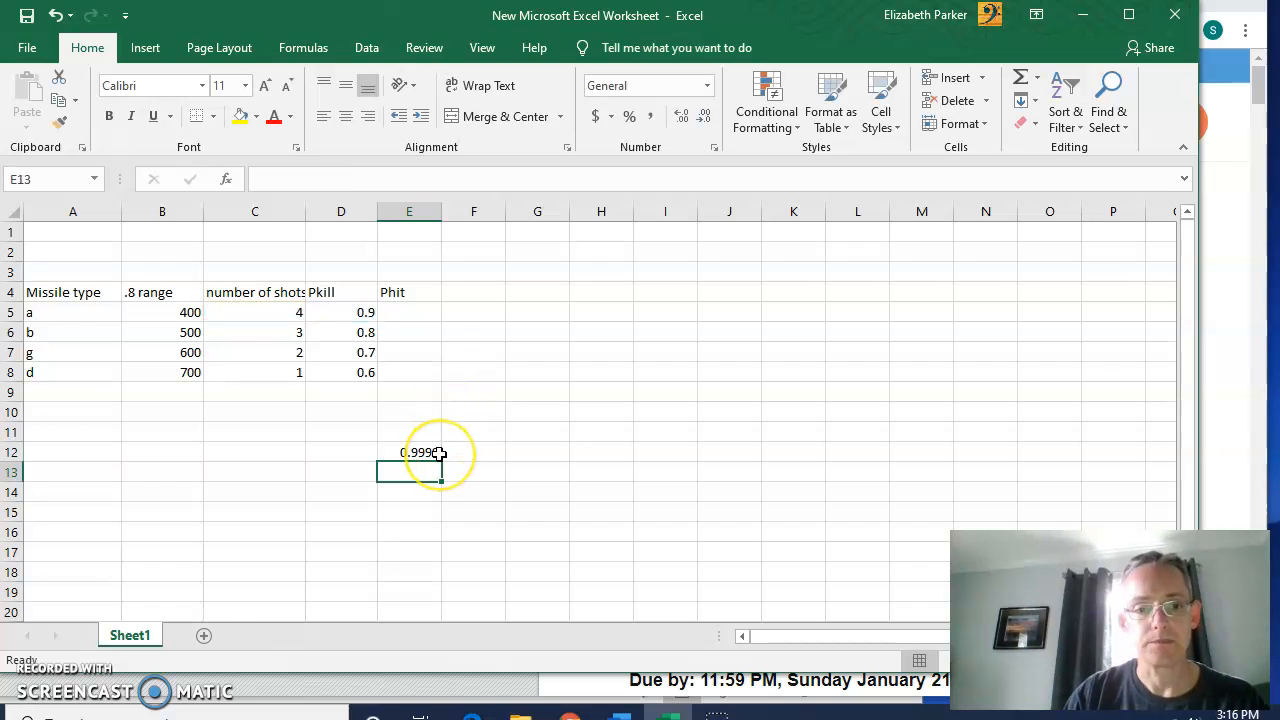
Step: Copy the hit probability formula from E12 into missile type a's Phit cell, E5
left_click(433, 452)
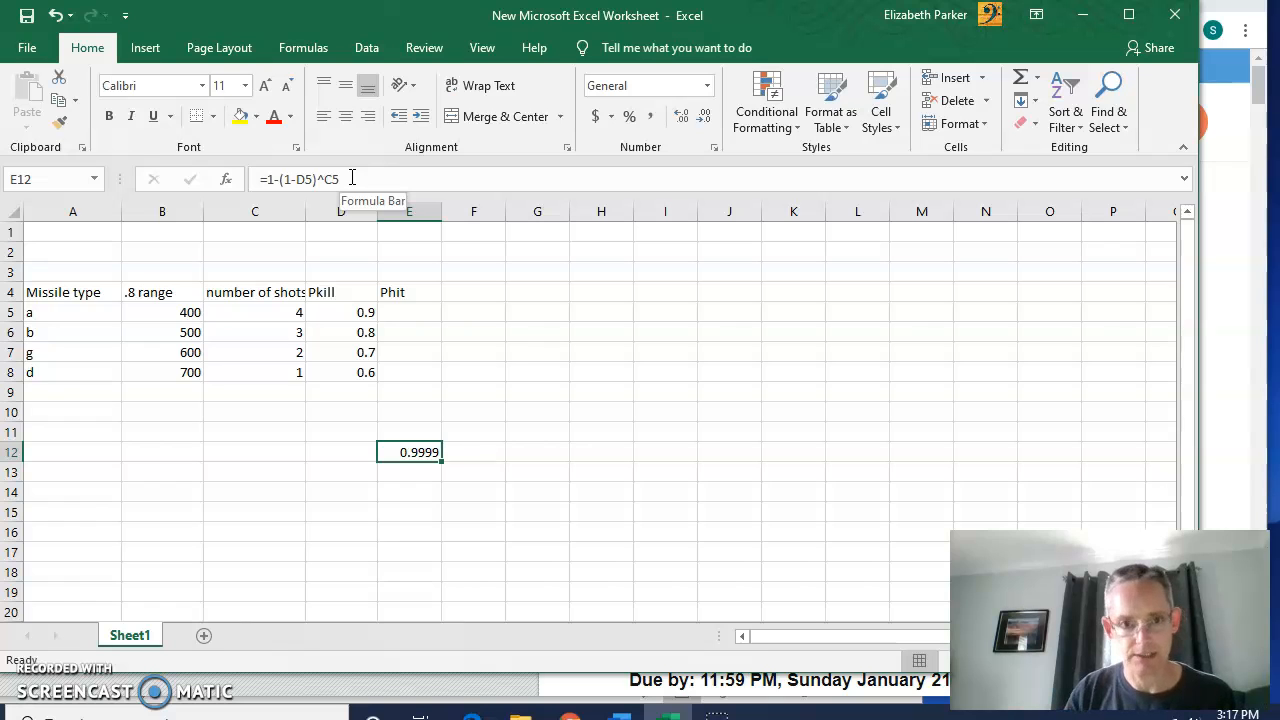
left_click(408, 452)
key("ctrl+c")
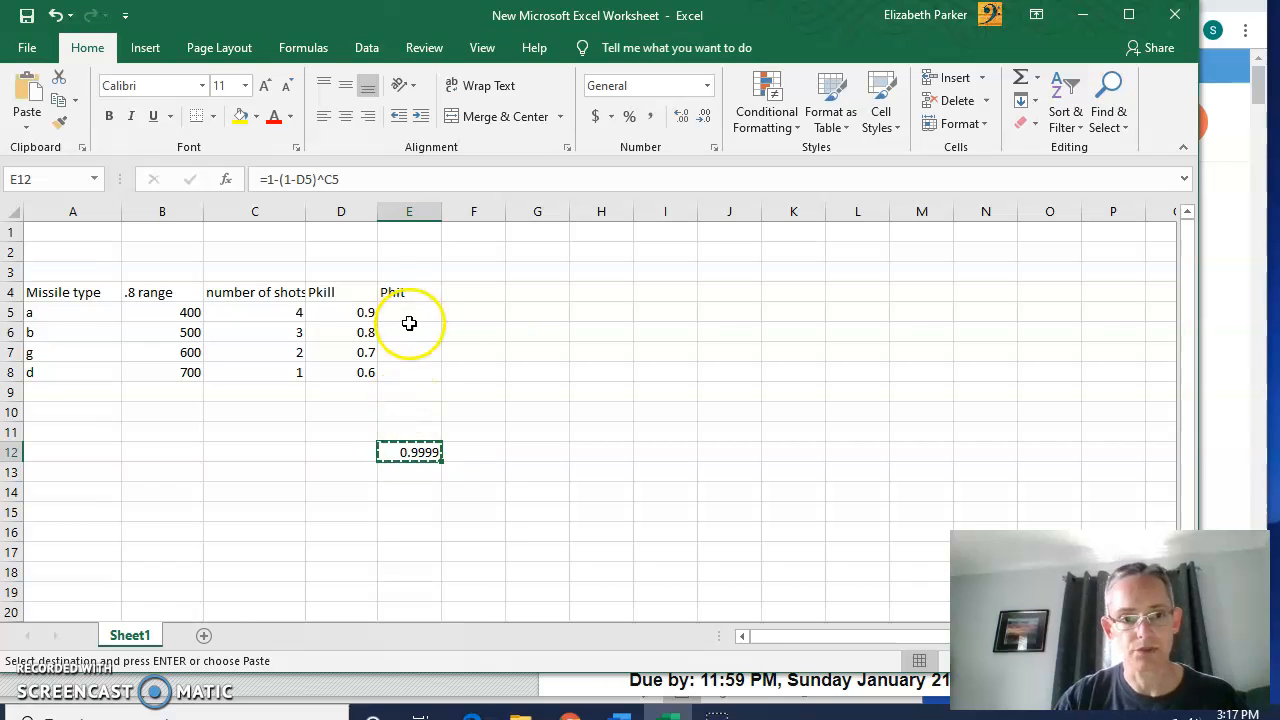
key("ctrl+v")
left_click(408, 311)
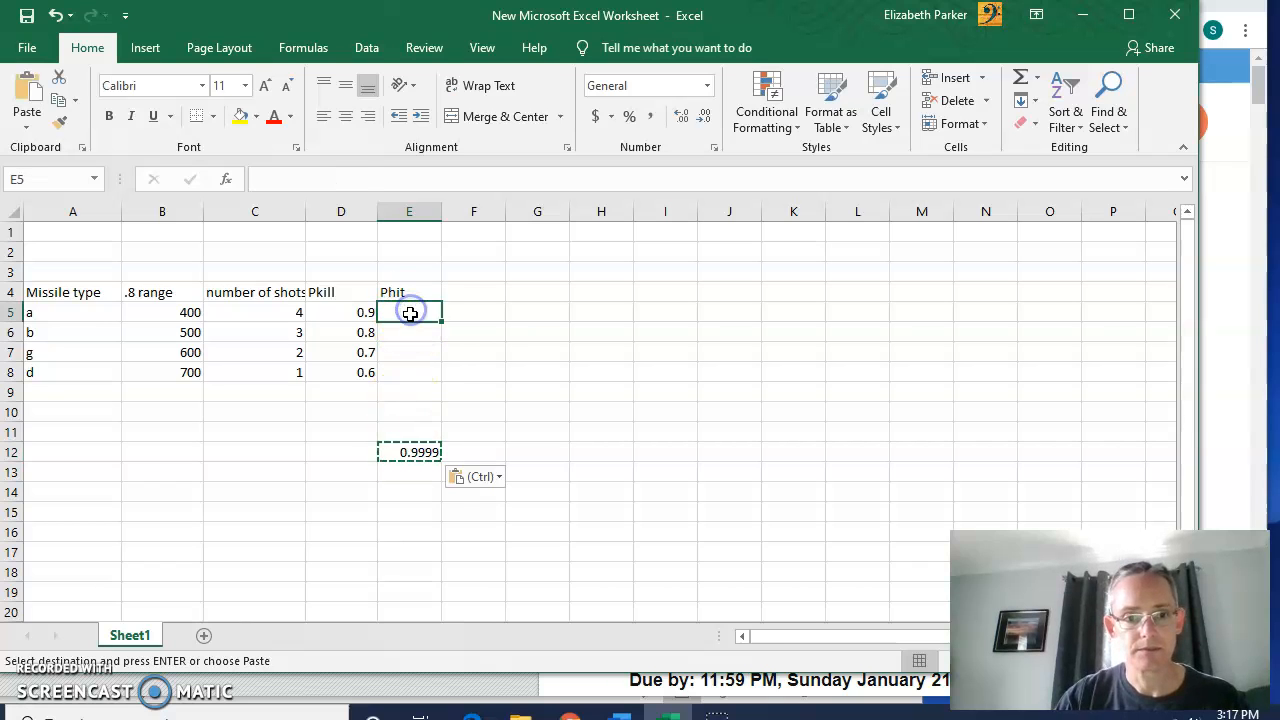
key("ctrl+v")
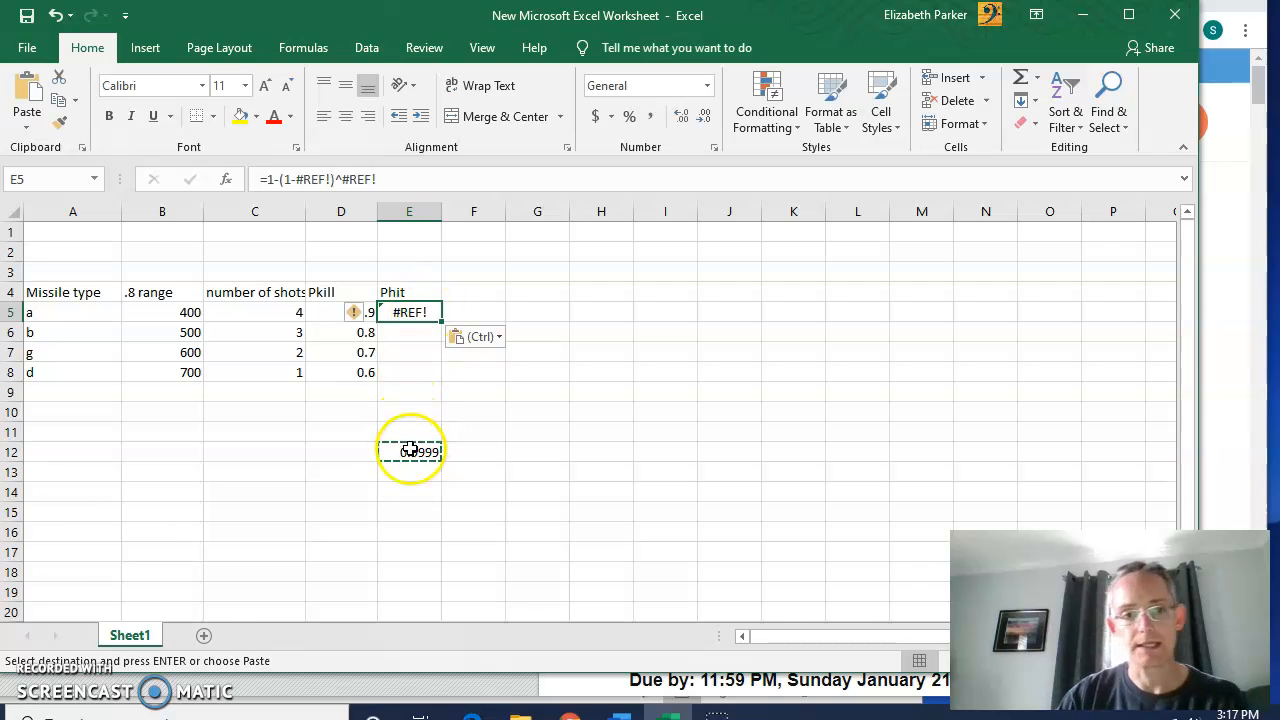
Step: Replace the broken references in E5 with Pkill D5 and number of shots C5, giving =1-(1-D5)^C5
left_click(364, 180)
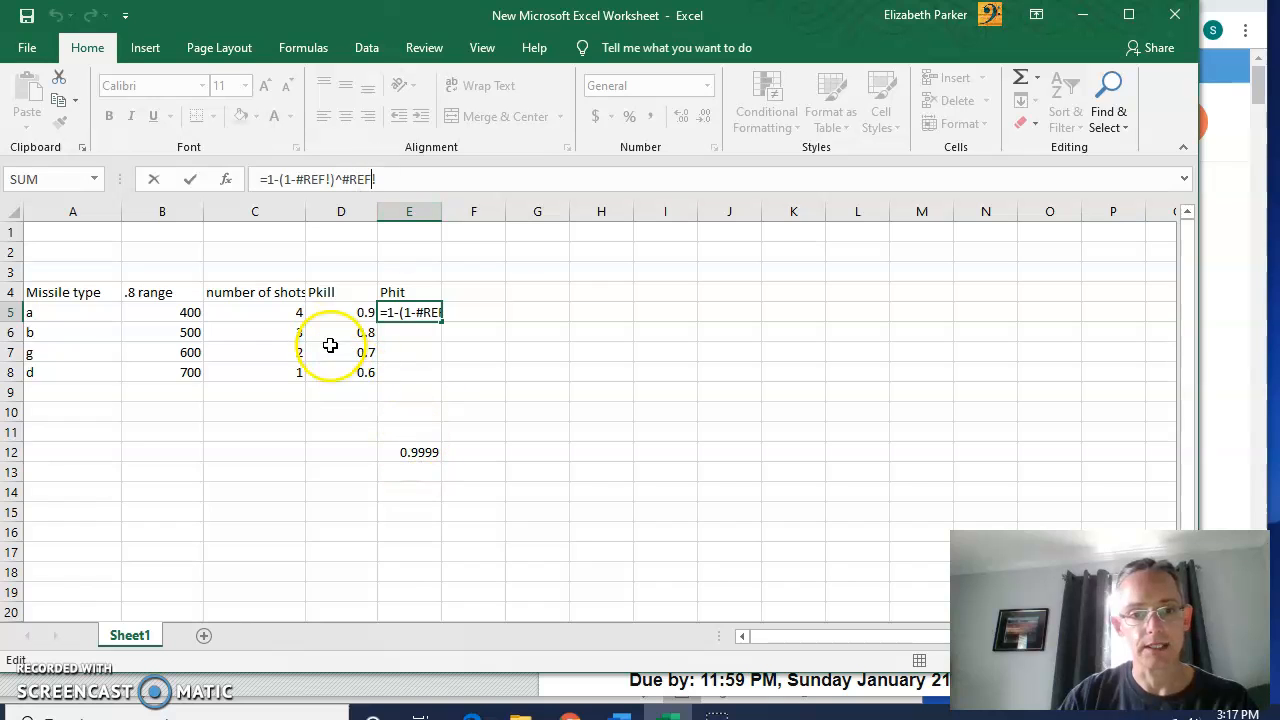
left_click(373, 179)
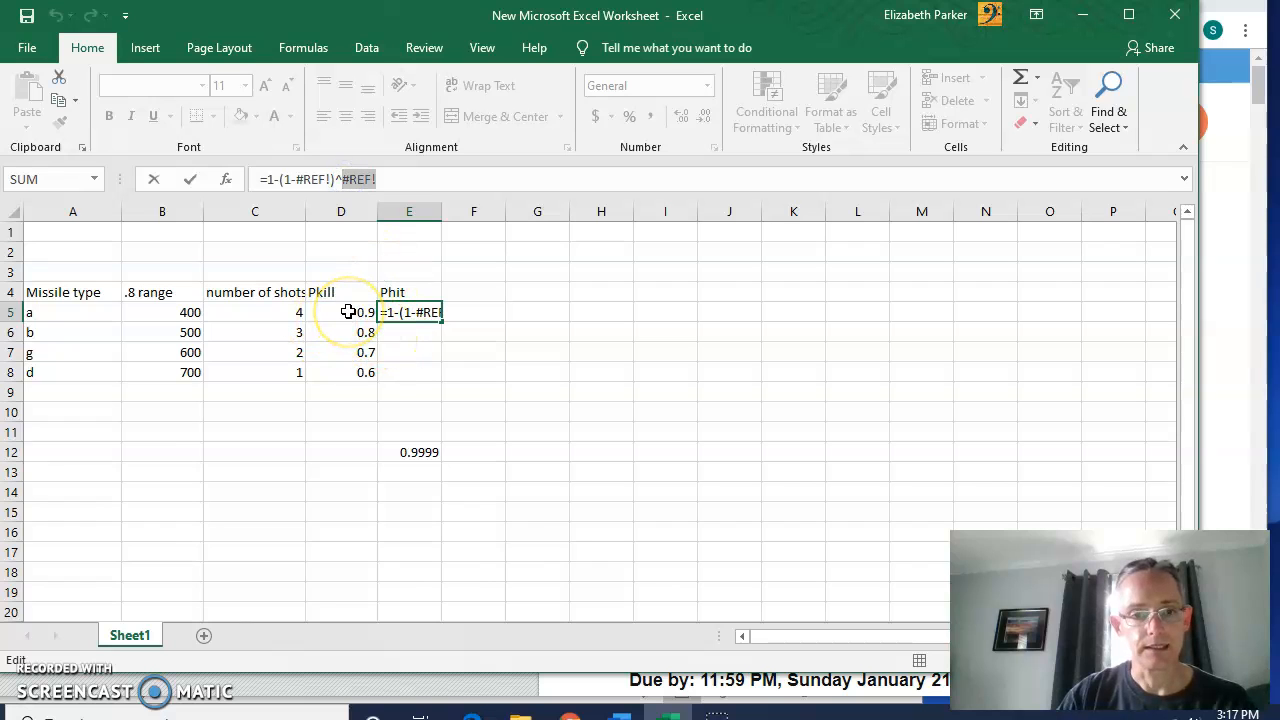
left_click(293, 313)
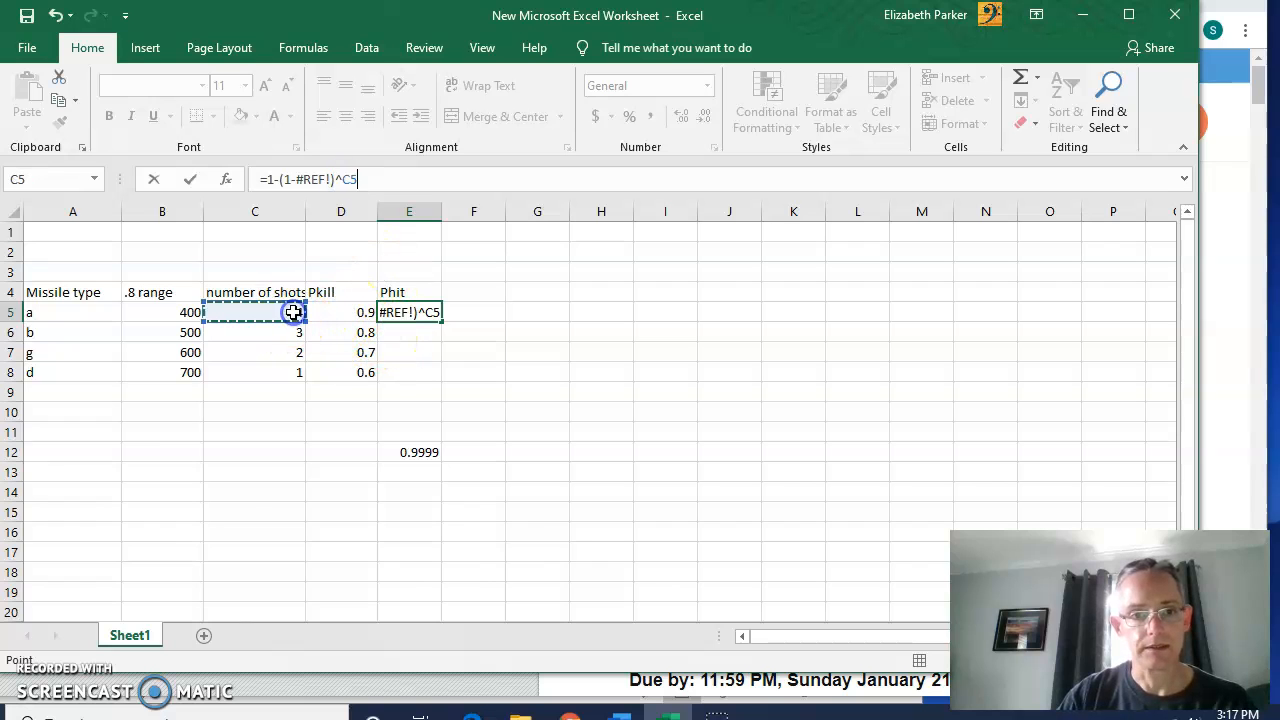
left_click(335, 180)
left_click(329, 181)
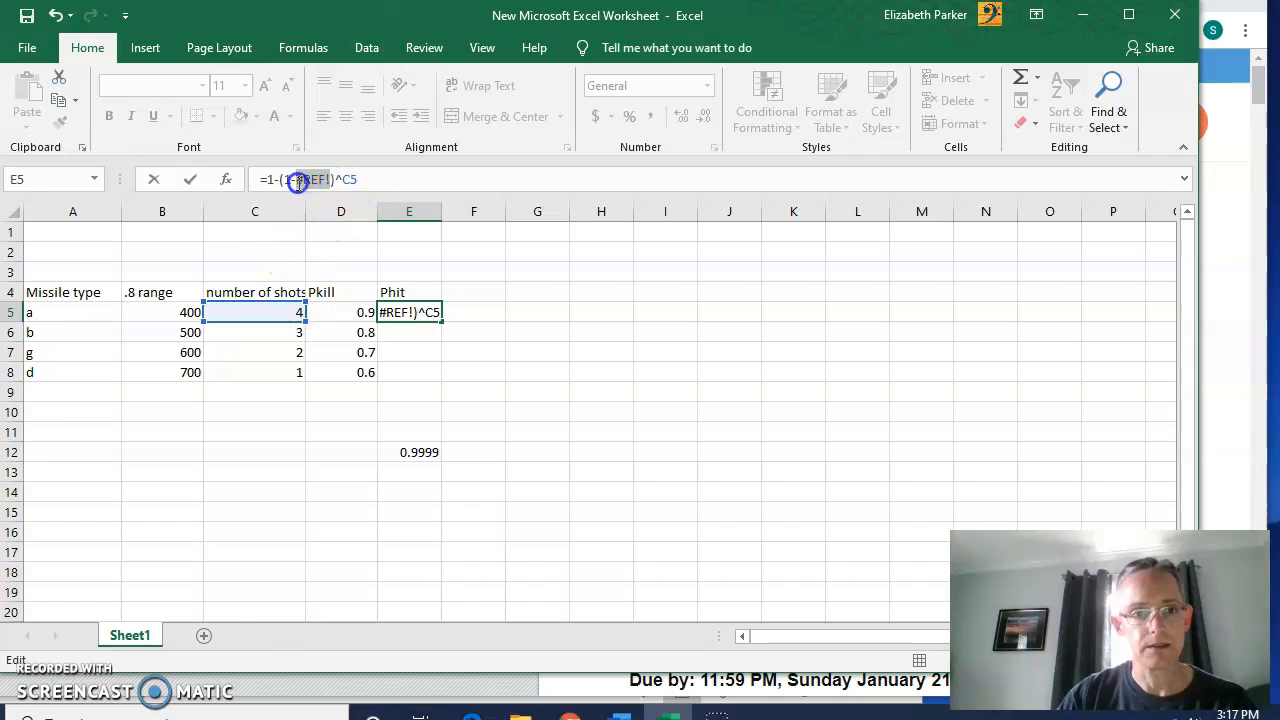
left_click(338, 313)
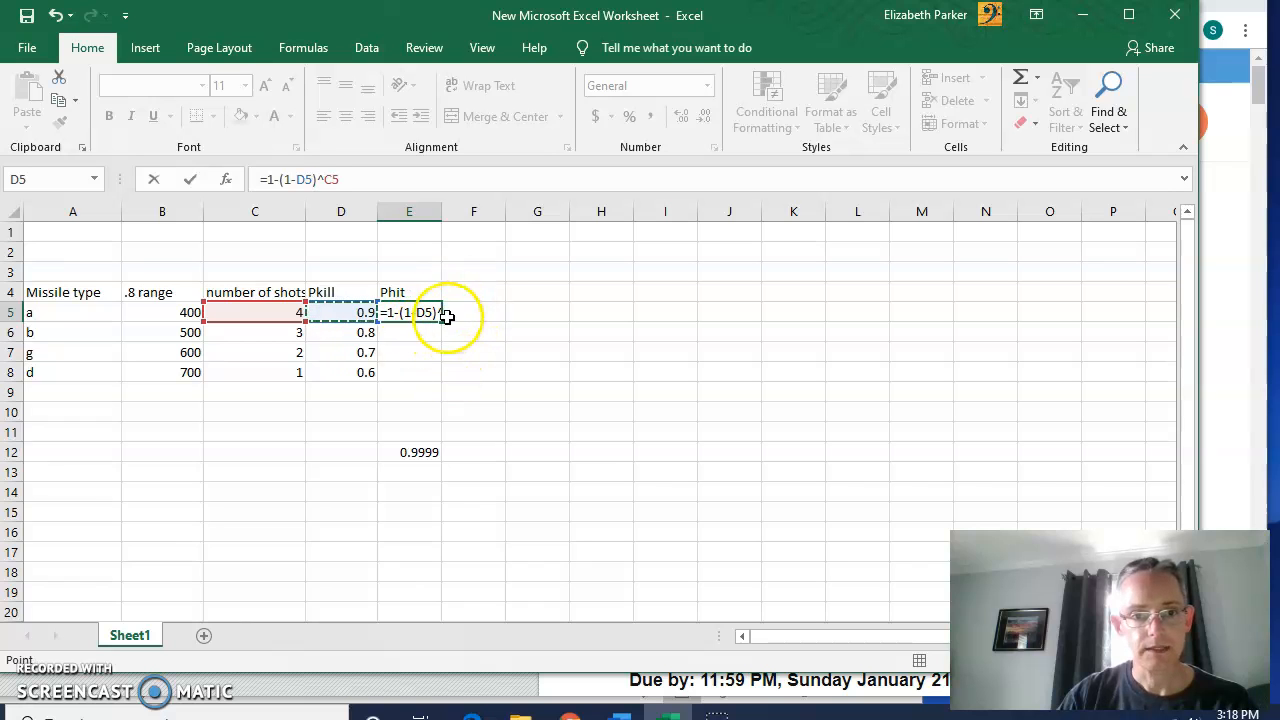
left_click(386, 177)
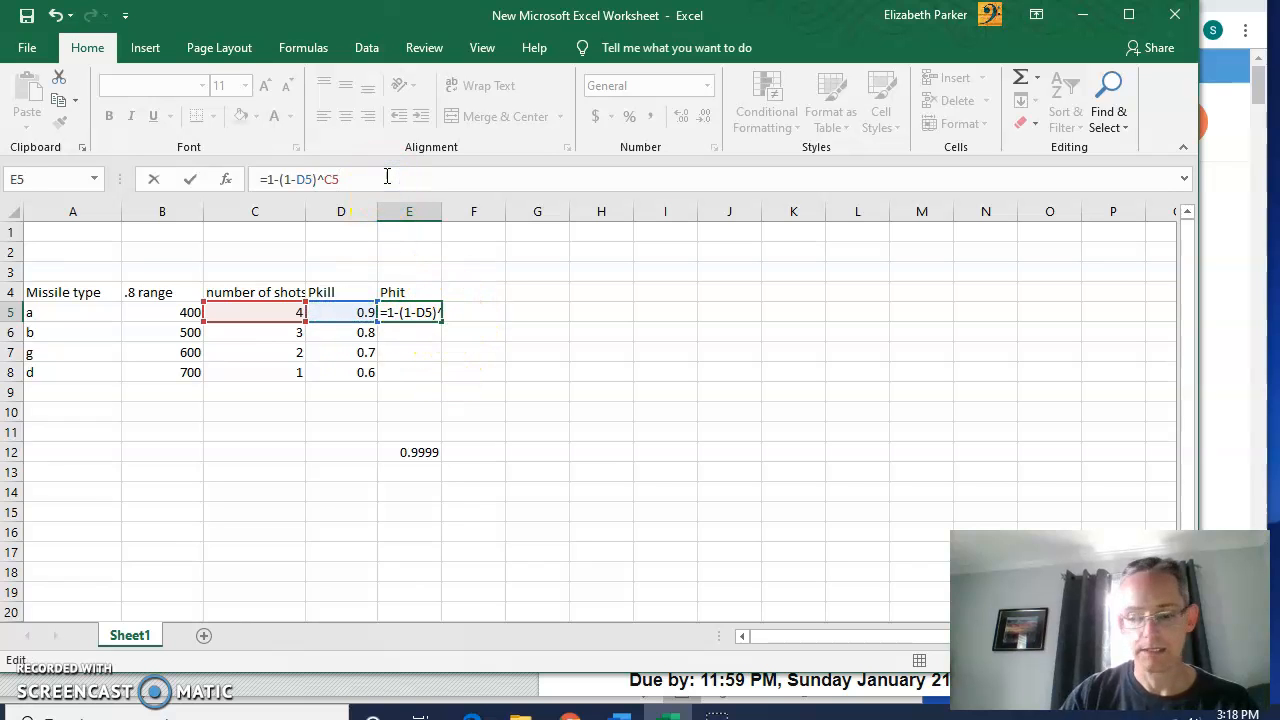
key("Return")
Step: Clear the trial formula in E12 and fill the Phit formula from E5 down to E8
left_click(413, 456)
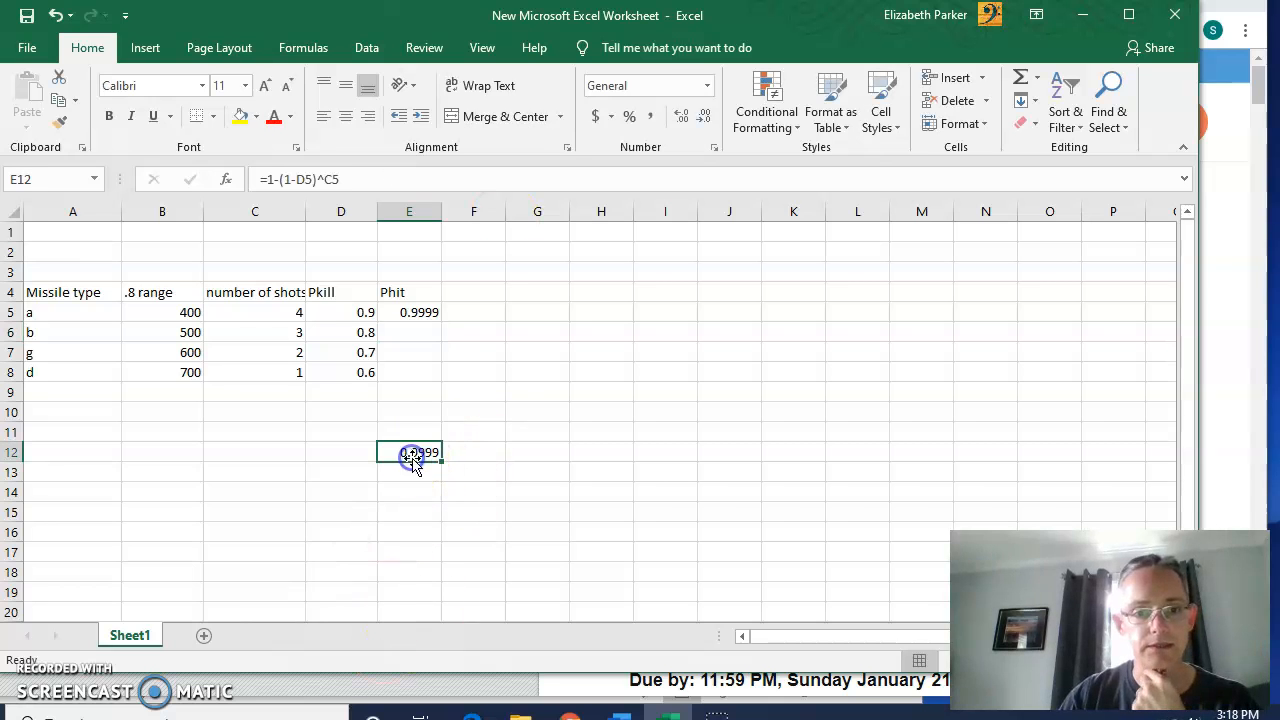
left_click(420, 312)
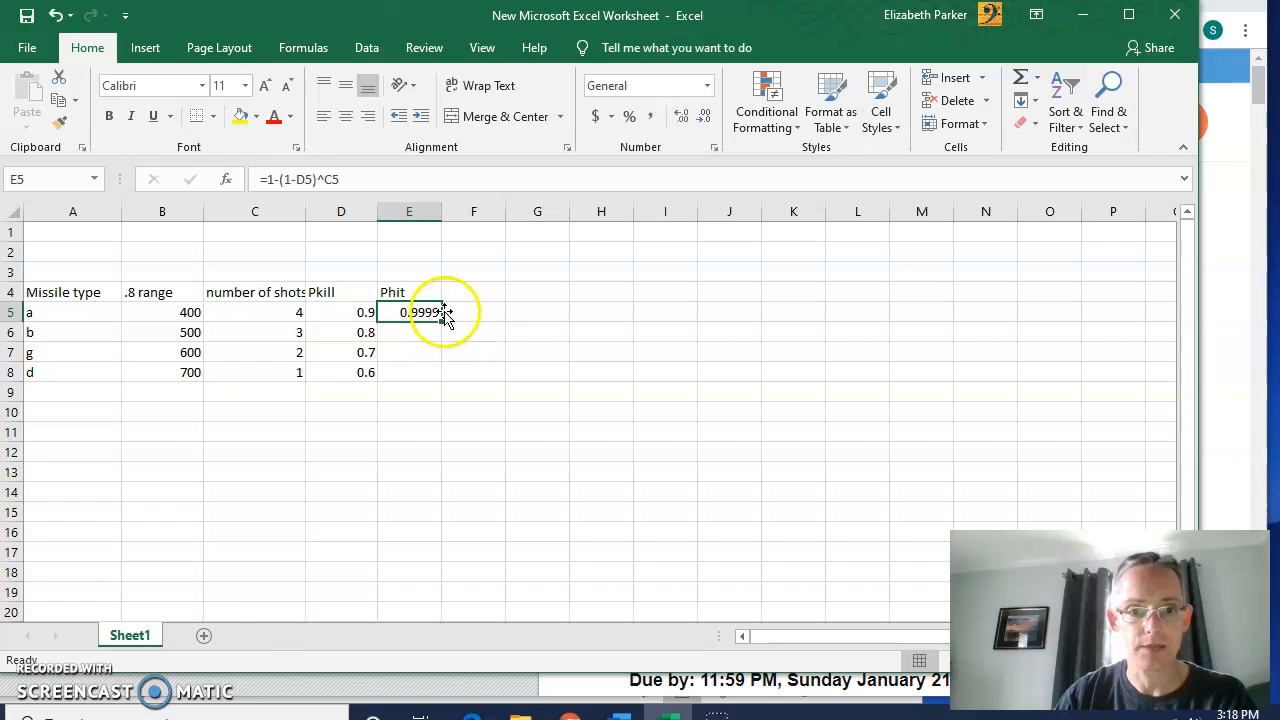
left_click_drag(440, 321, 437, 377)
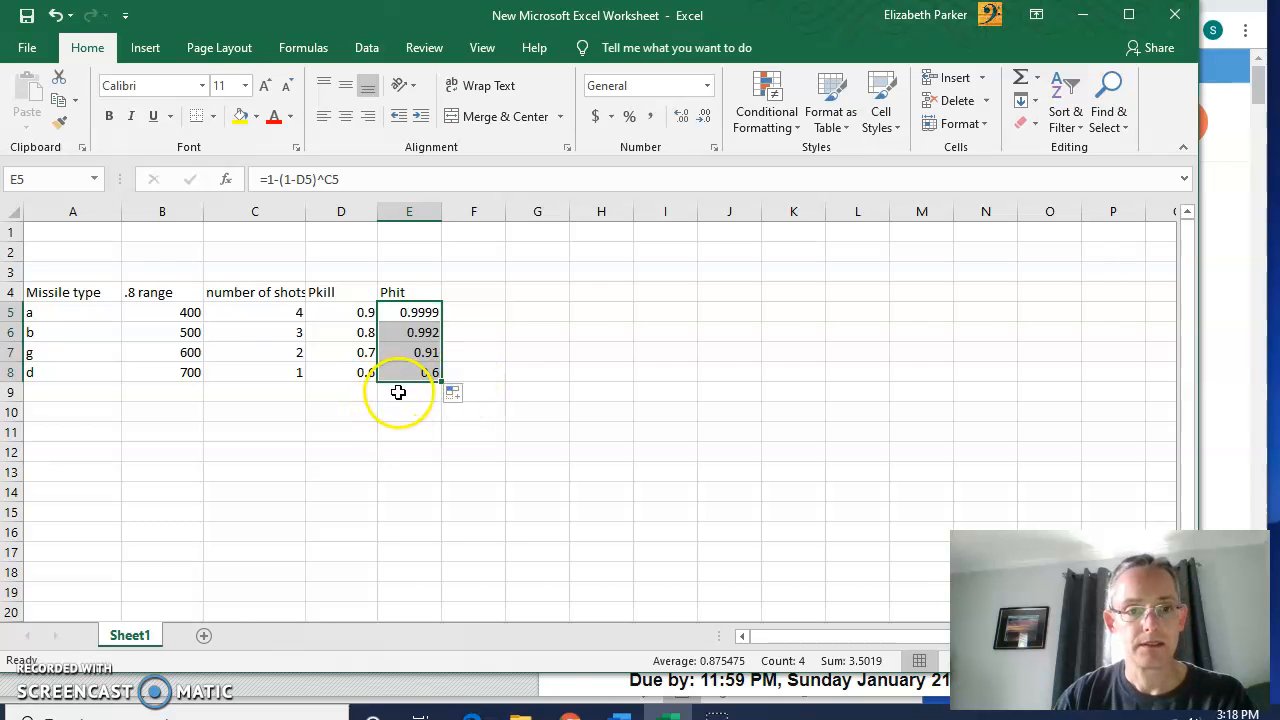
Step: Check missile type d's Pkill, number of shots and Phit formula, and type g's Phit formula
left_click(350, 371)
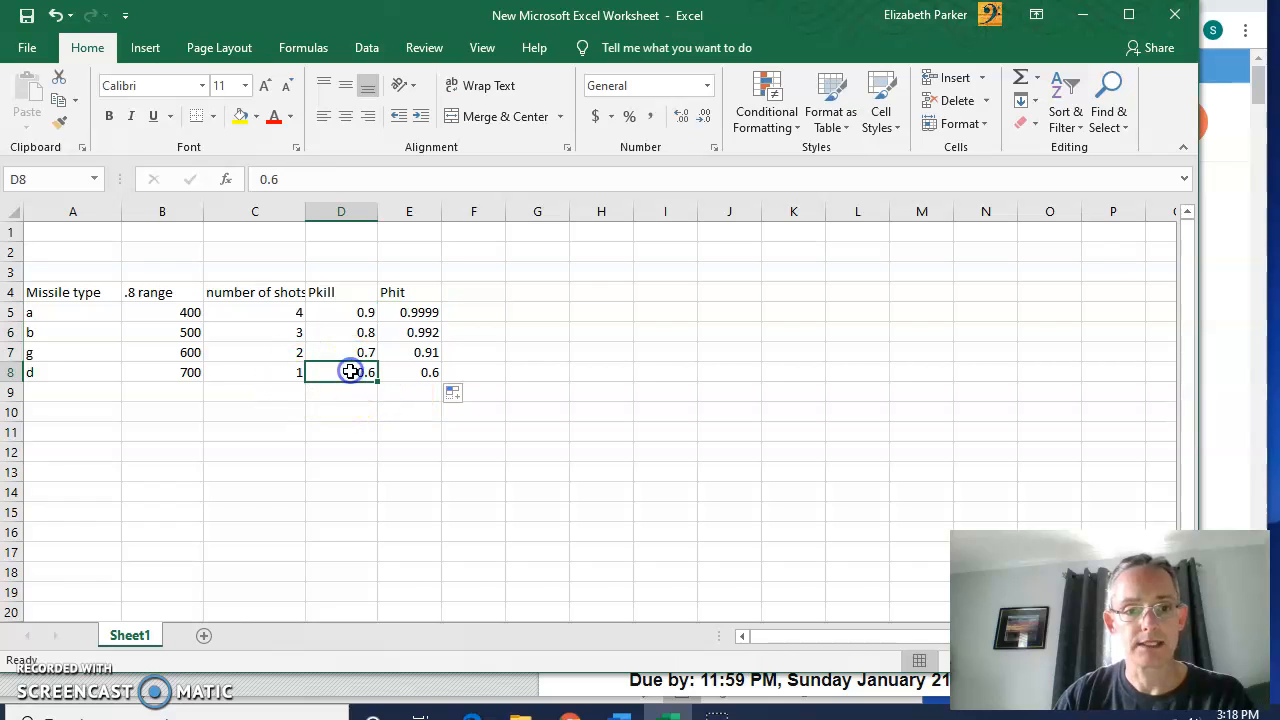
left_click(285, 373)
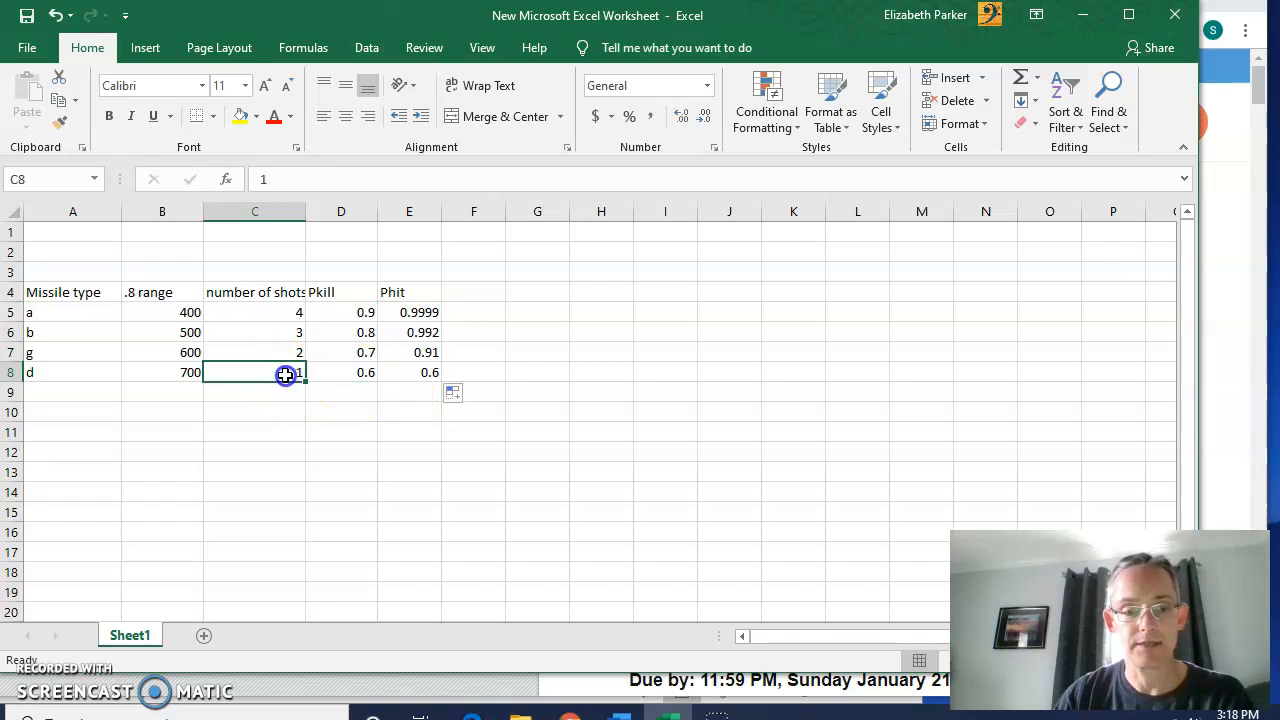
left_click(391, 371)
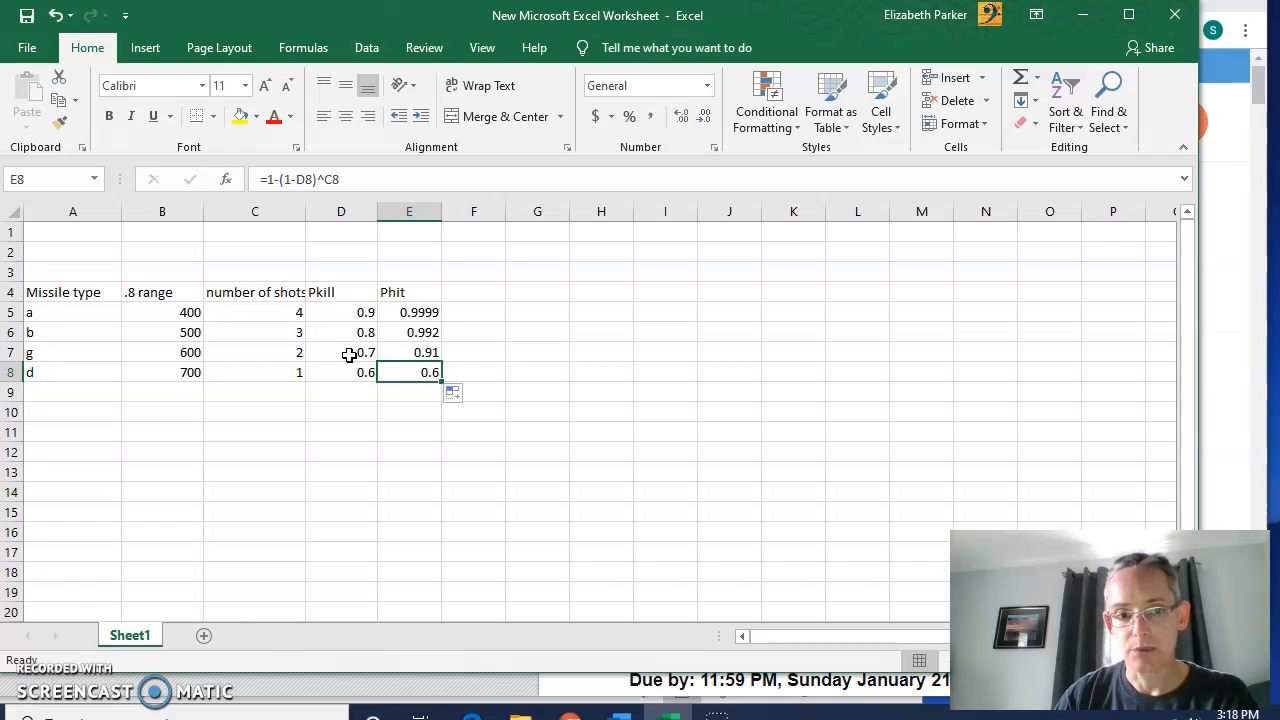
left_click(406, 355)
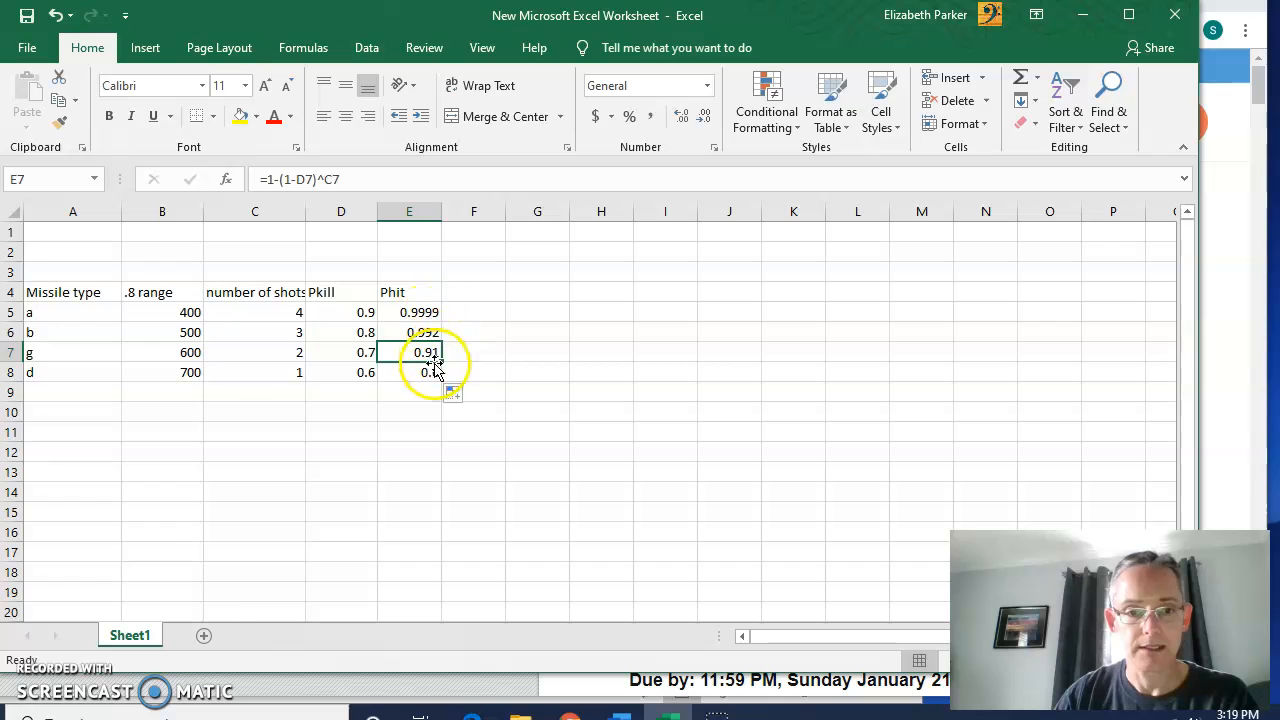
Step: Set the number of shots to 4 for missile type d in C8 and to 1 for type a in C5
left_click(288, 370)
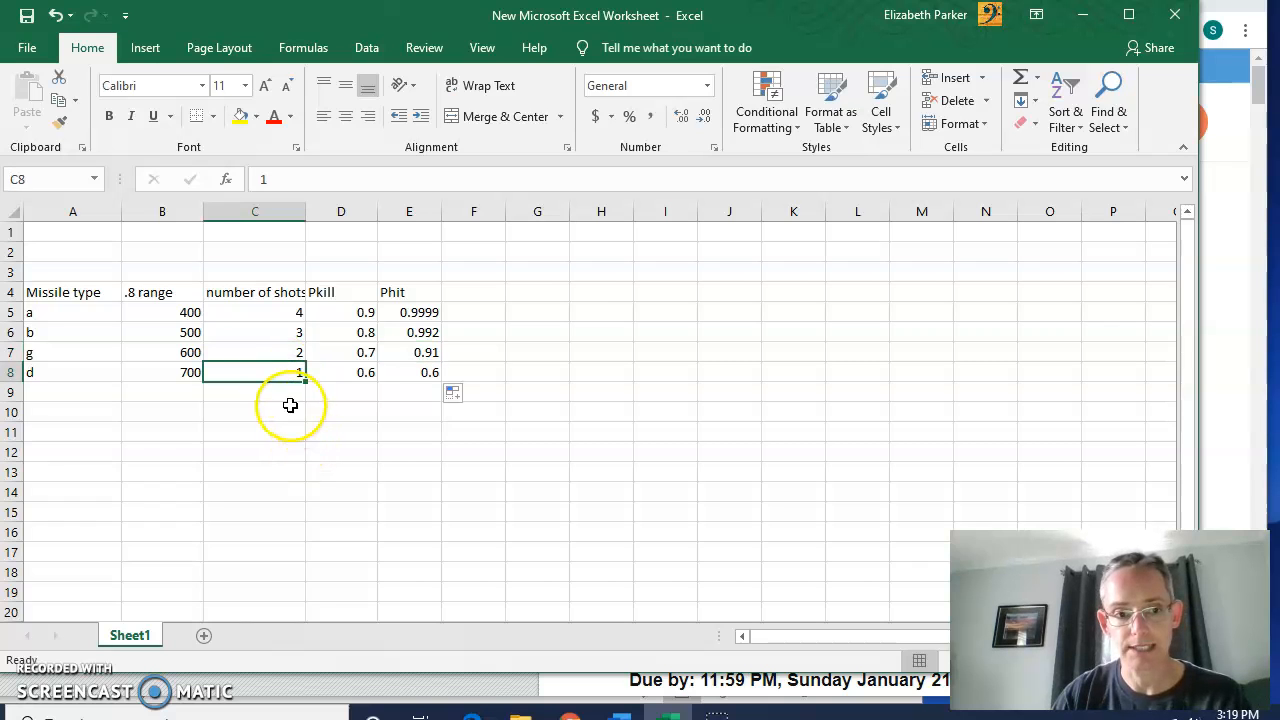
type("4")
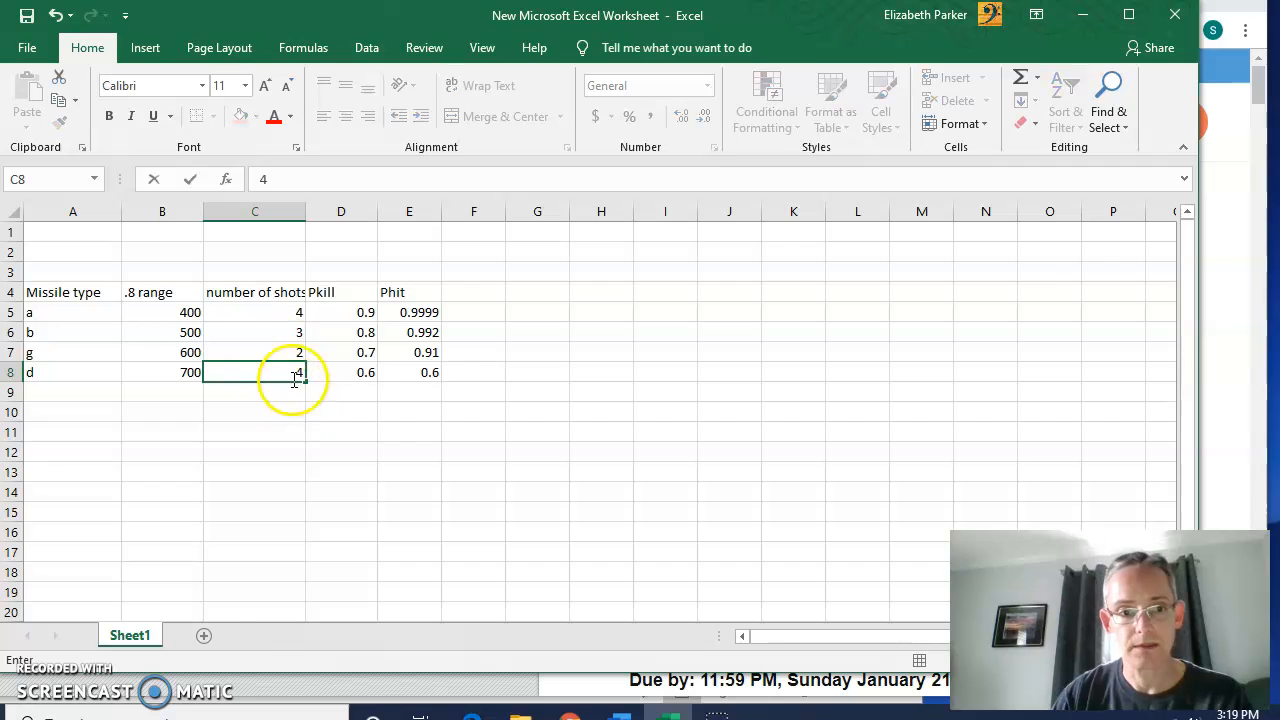
left_click(277, 312)
type("1")
left_click(301, 414)
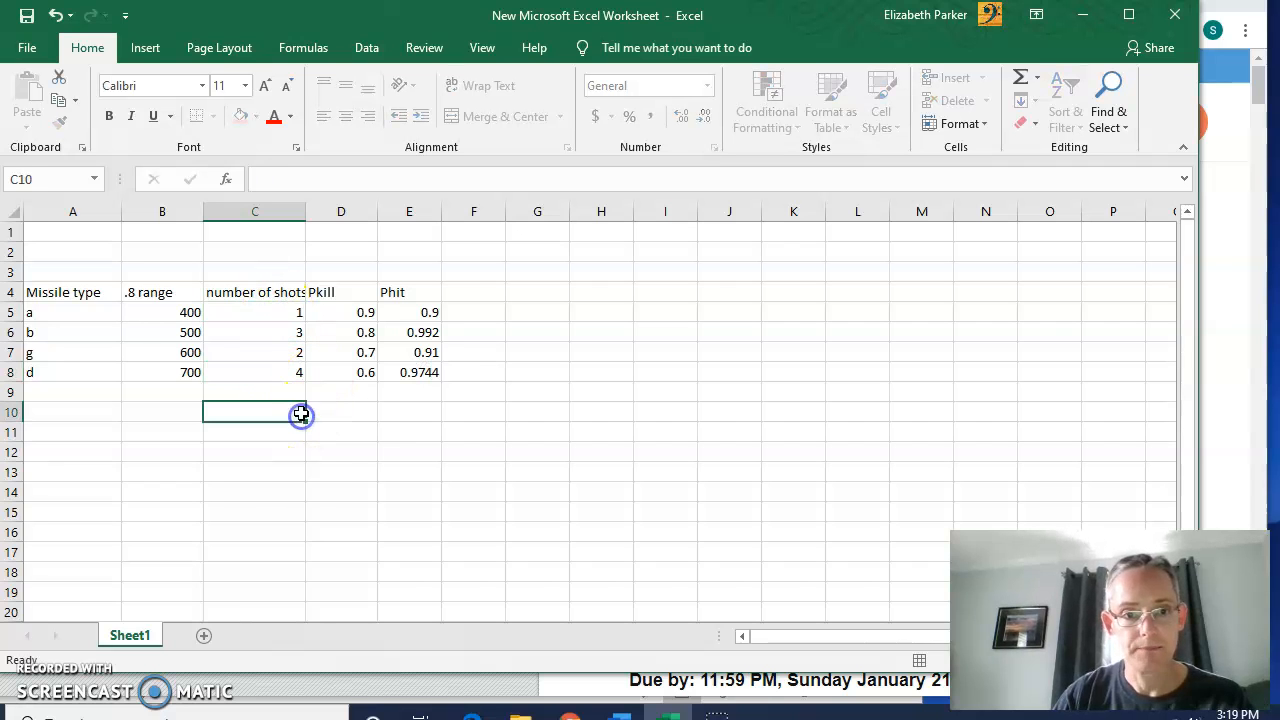
Step: Review the recalculated Phit values of missile types a and d in E5 and E8
left_click(420, 312)
left_click(416, 372)
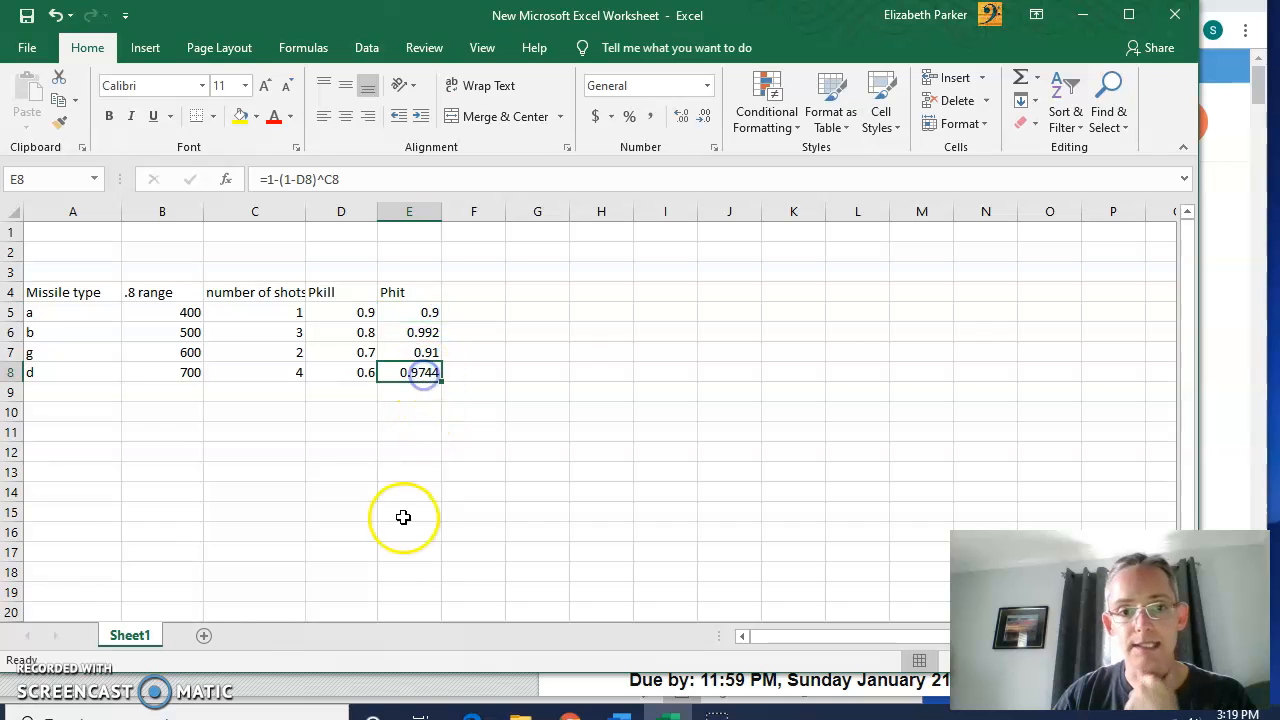
left_click_drag(458, 313, 464, 378)
left_click(475, 448)
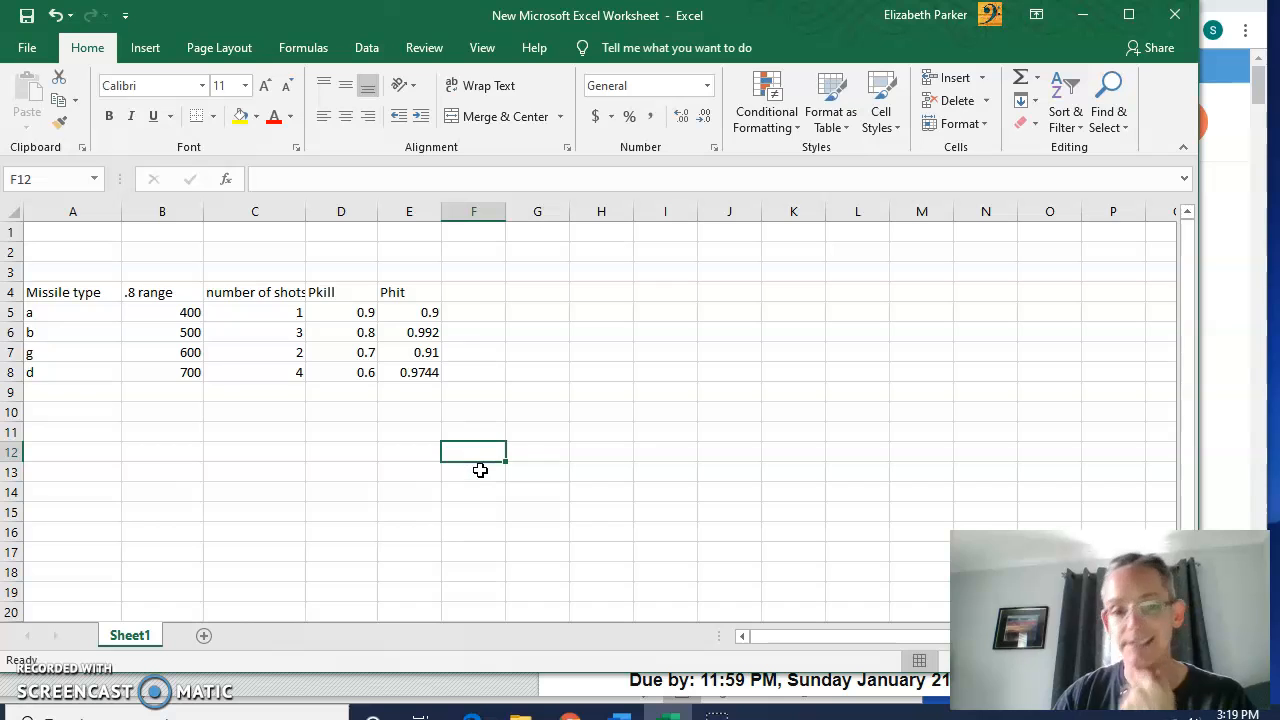